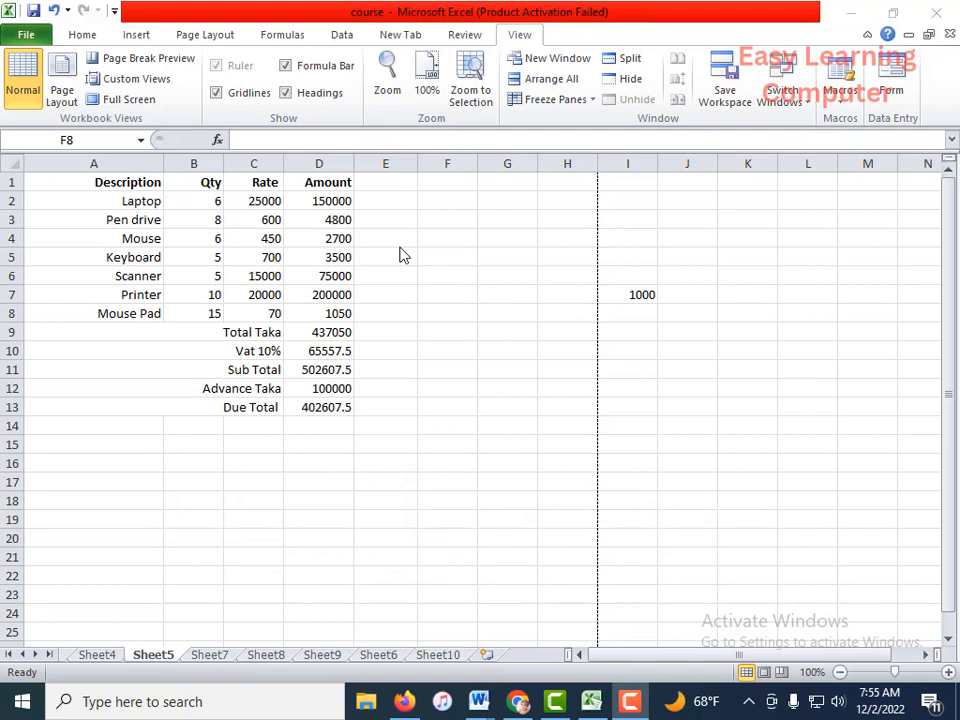
click(454, 216)
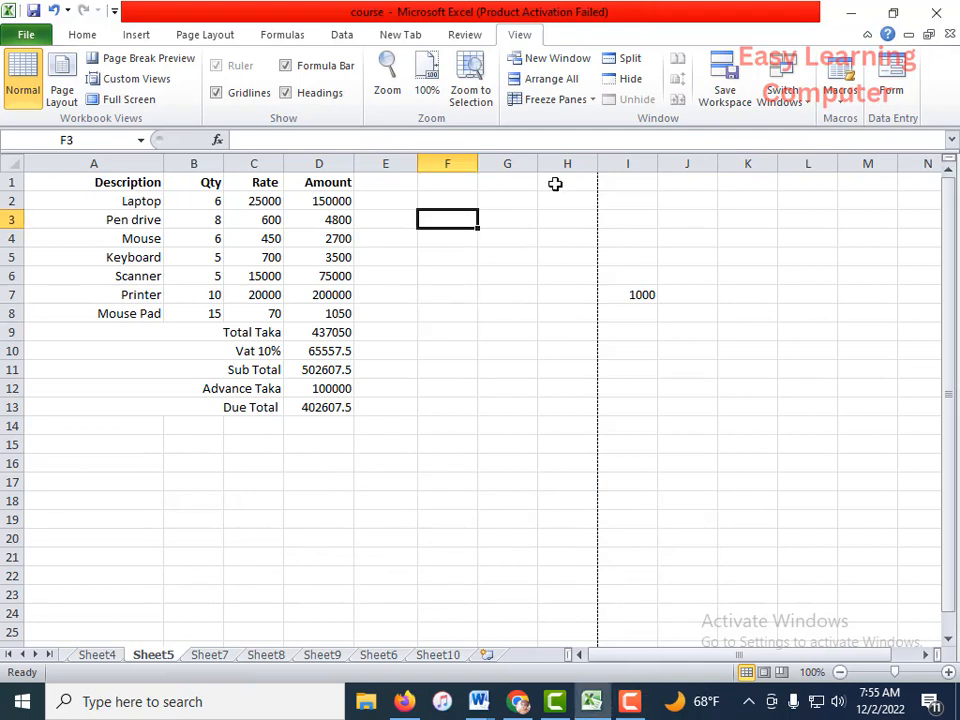
click(366, 257)
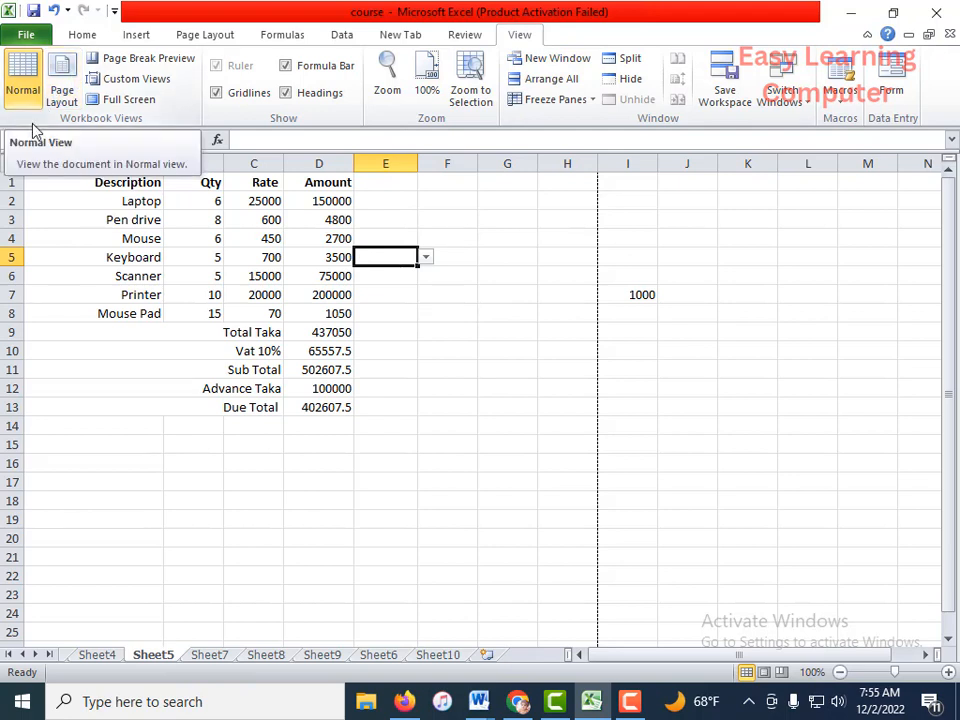
click(470, 366)
scroll(356, 325, down, 2)
scroll(390, 384, down, 1)
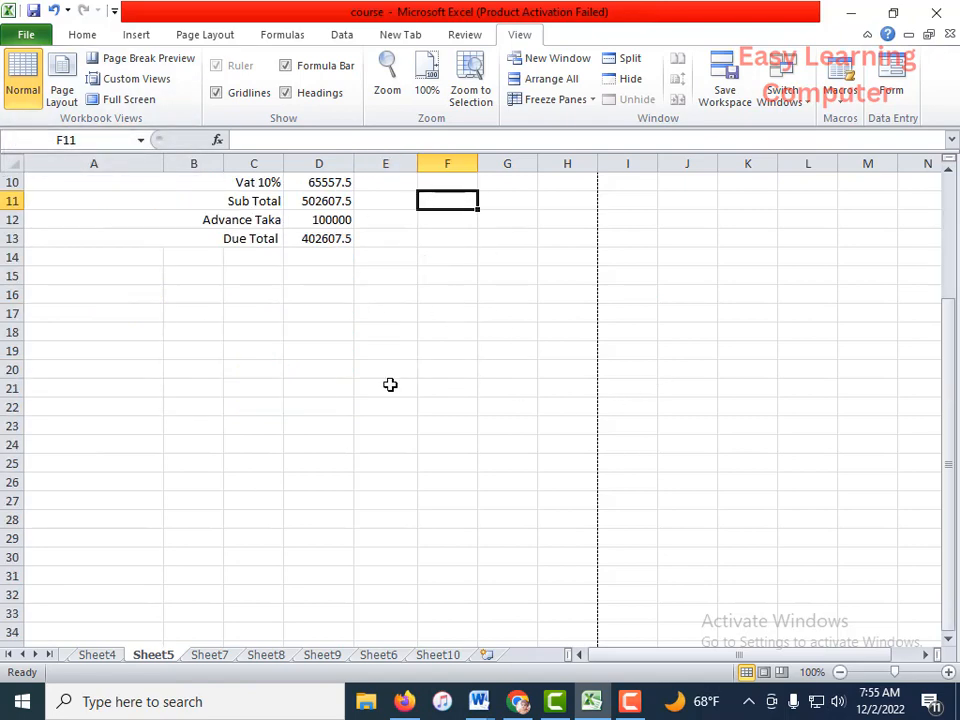
scroll(360, 388, up, 3)
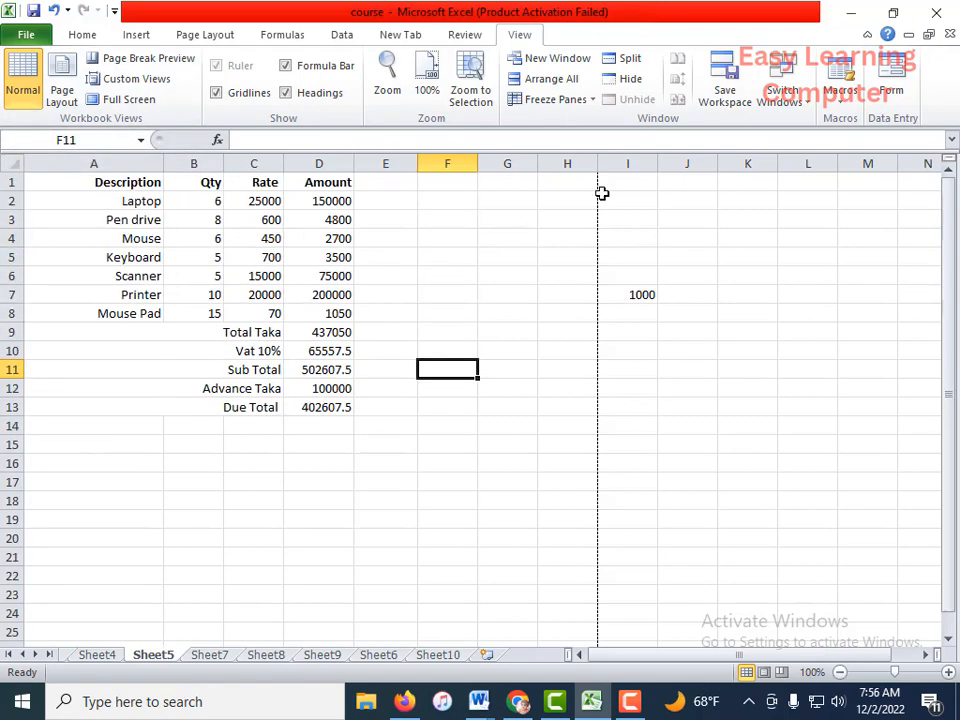
- Apply All Borders to every cell of Sheet5
click(336, 459)
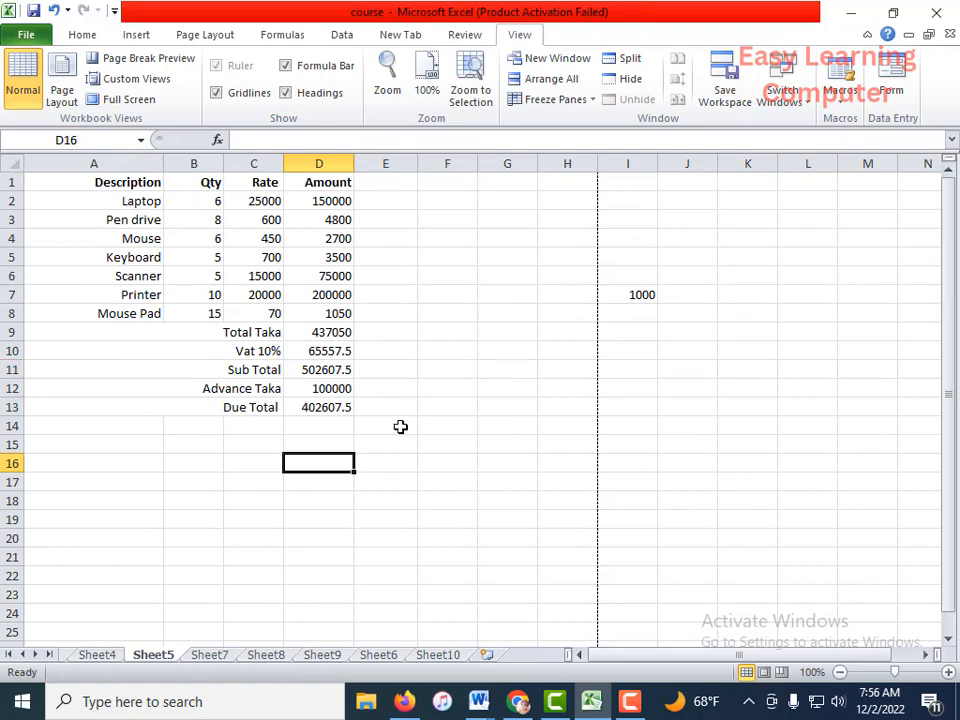
key(ctrl+a)
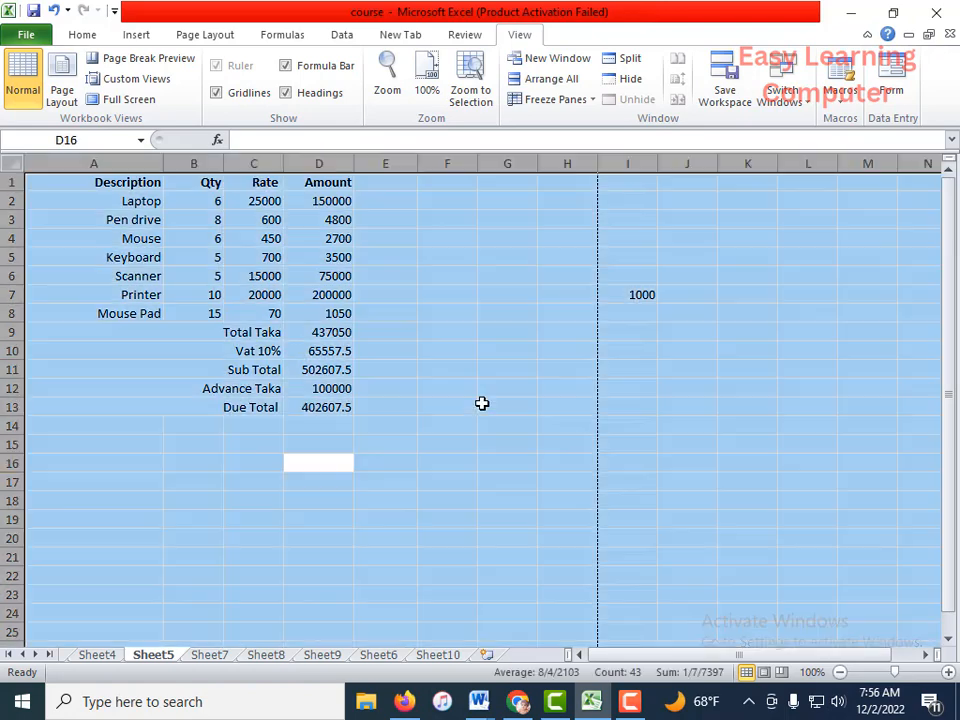
click(82, 35)
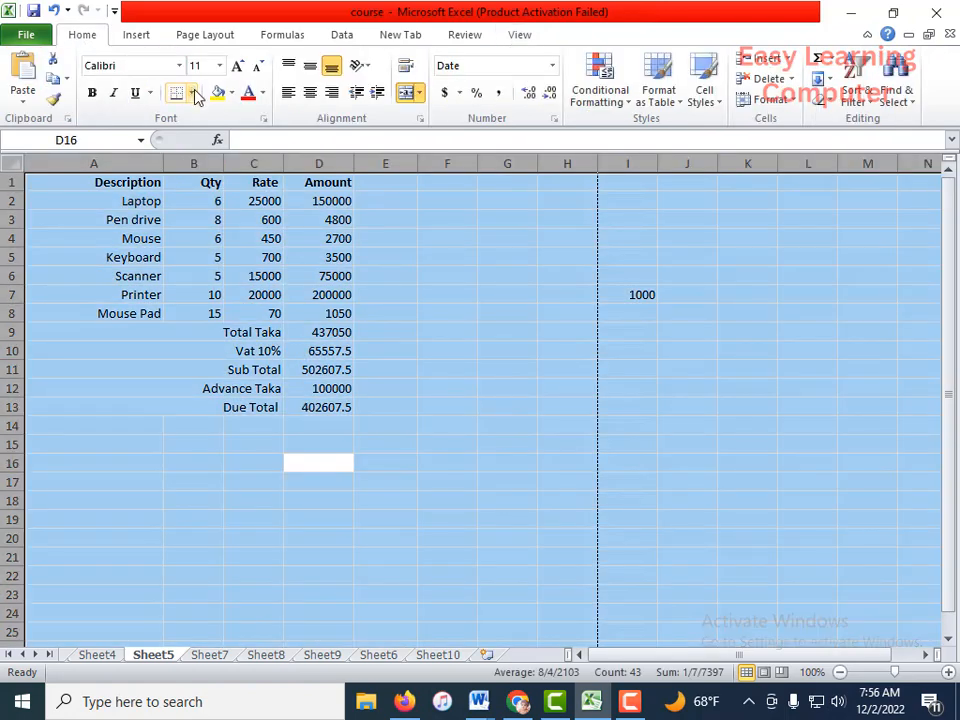
click(192, 93)
click(185, 242)
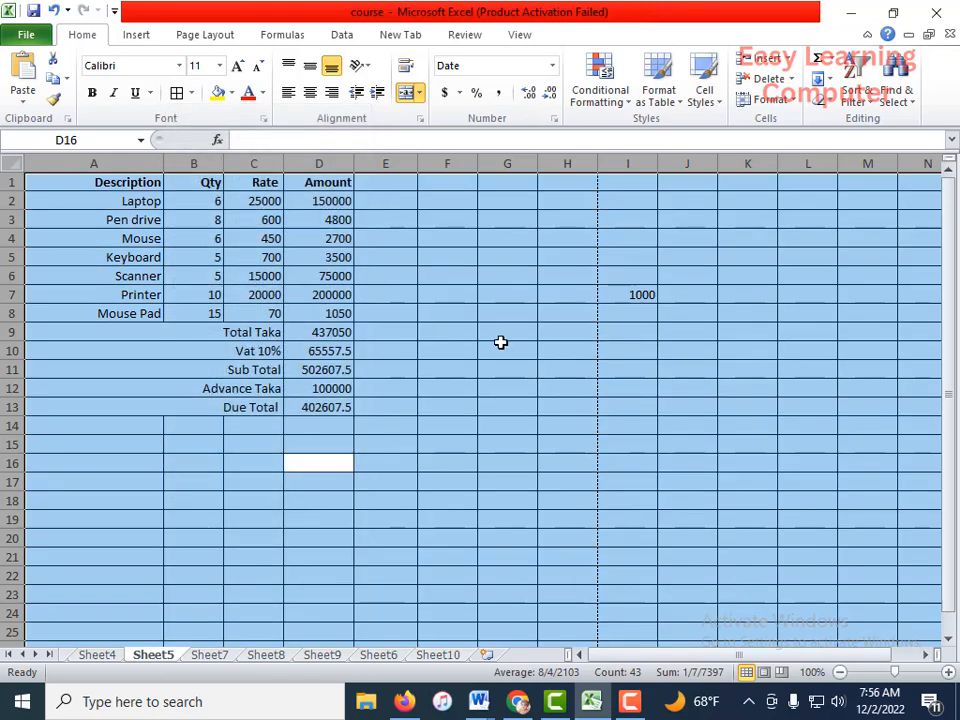
click(500, 345)
- Display Sheet5 in Page Layout view, look over its pages, and return to Normal view
click(519, 35)
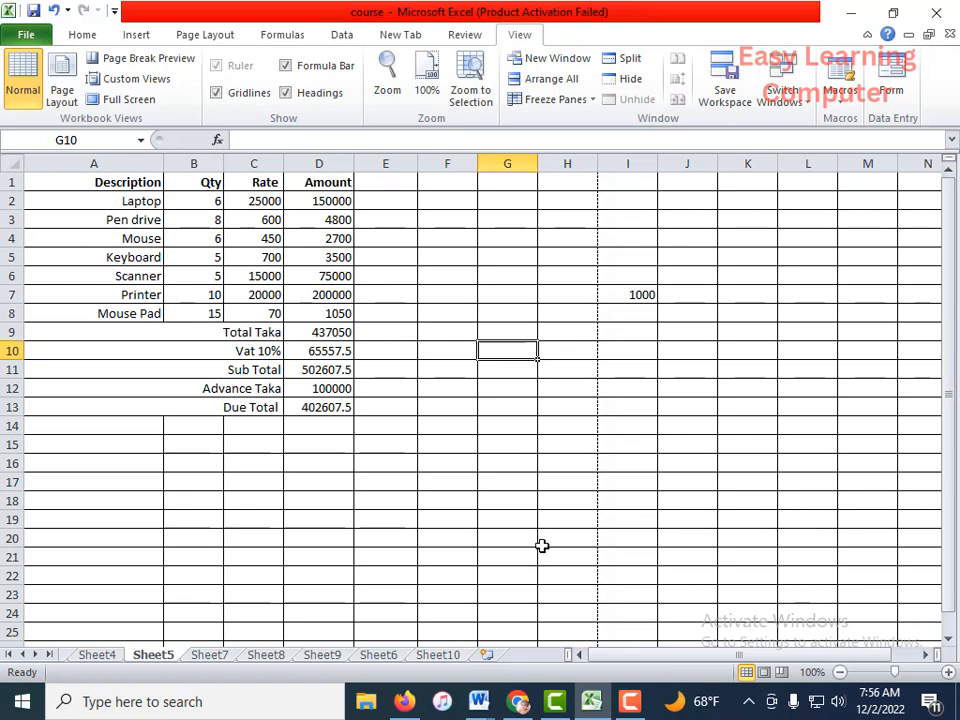
click(62, 96)
scroll(426, 411, down, 3)
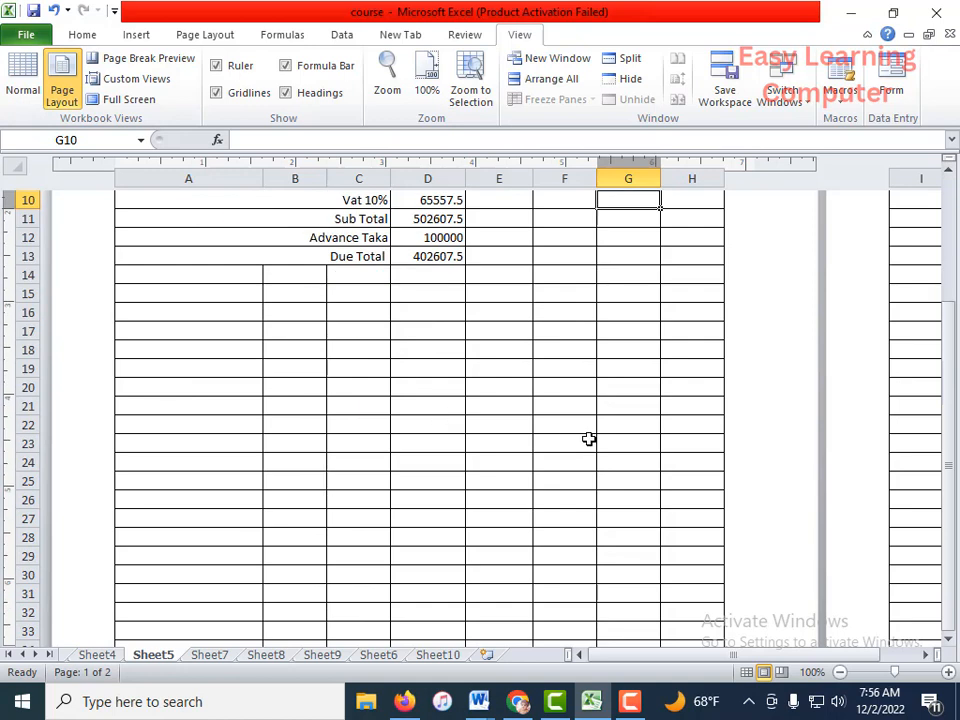
scroll(589, 439, up, 3)
scroll(733, 336, down, 3)
drag(712, 655, 781, 655)
drag(880, 655, 474, 604)
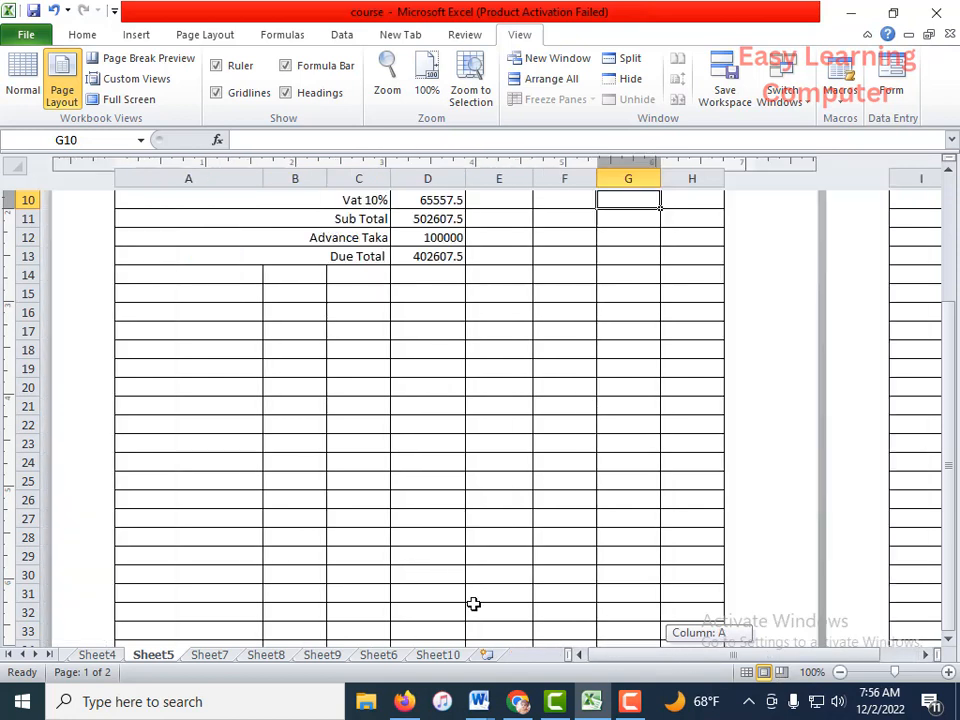
click(22, 75)
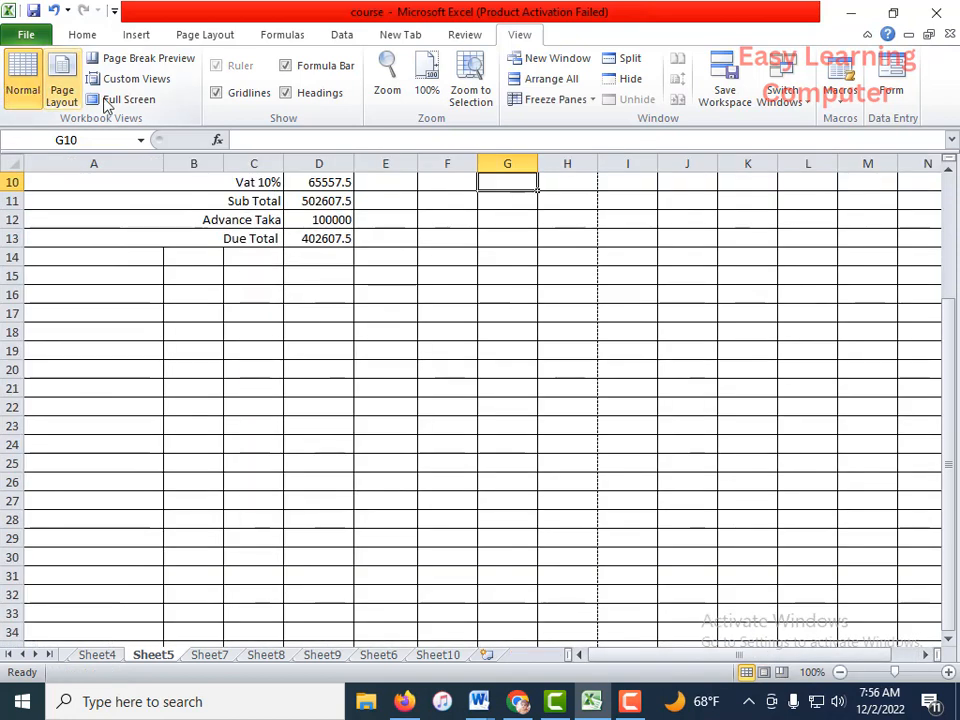
- Show the sheet in Page Break Preview, dismiss the welcome message, and return to Normal view
click(140, 58)
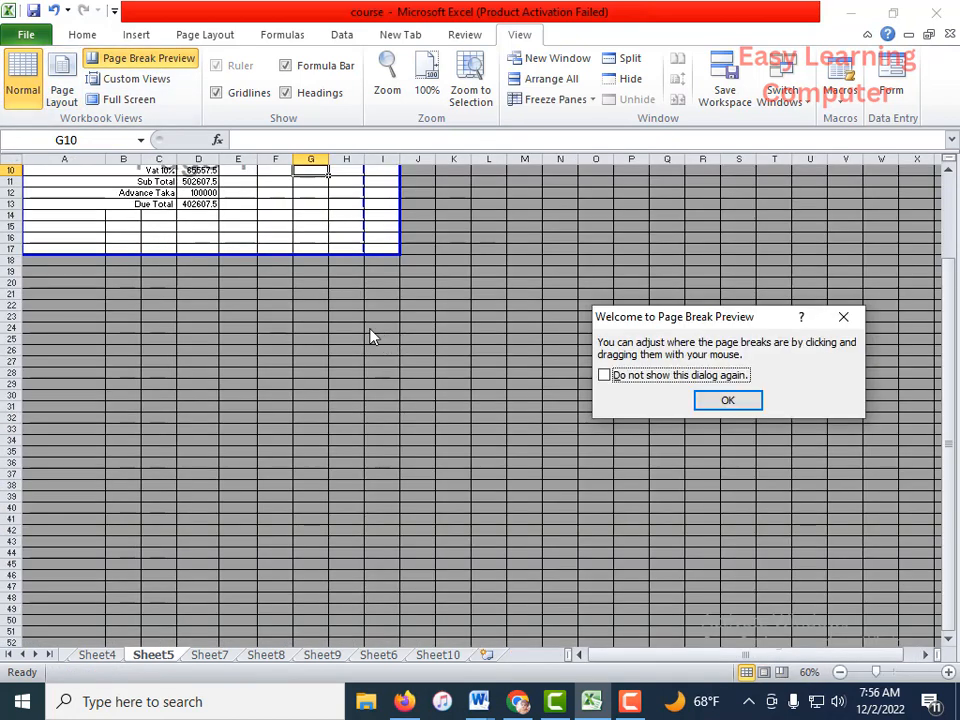
click(843, 320)
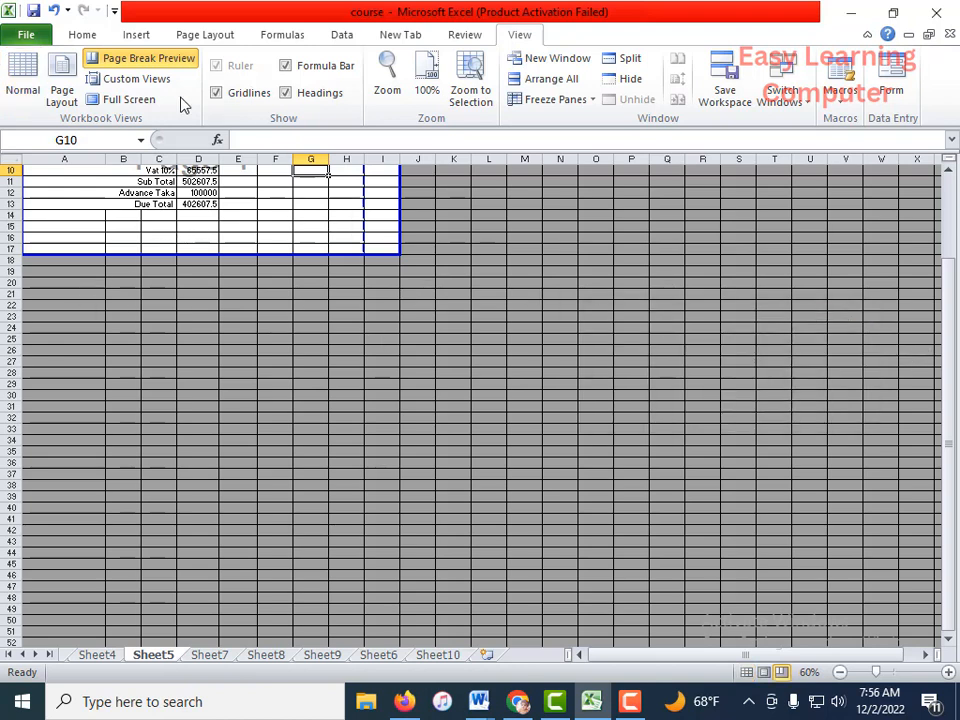
click(20, 88)
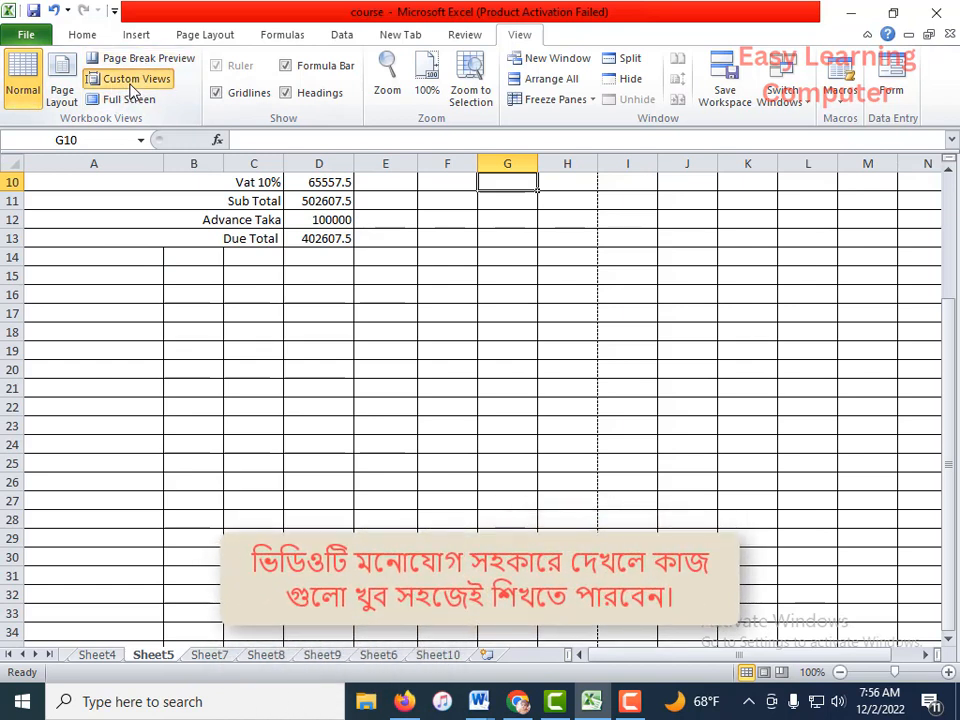
- Delete the saved custom view "m" and close the custom views list
click(133, 86)
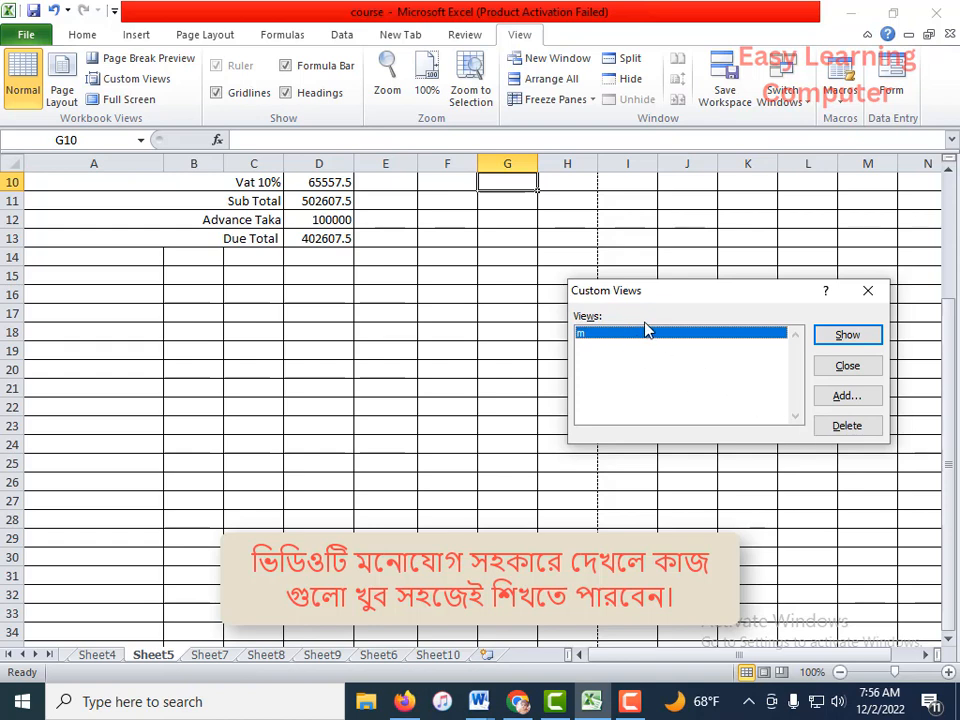
click(838, 427)
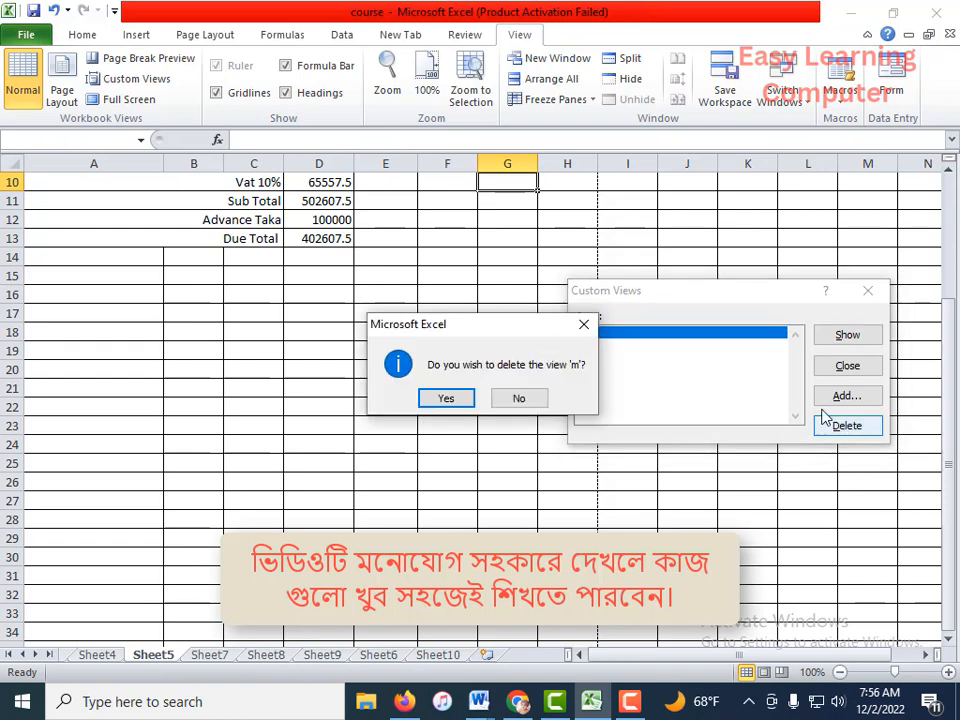
click(463, 403)
click(868, 291)
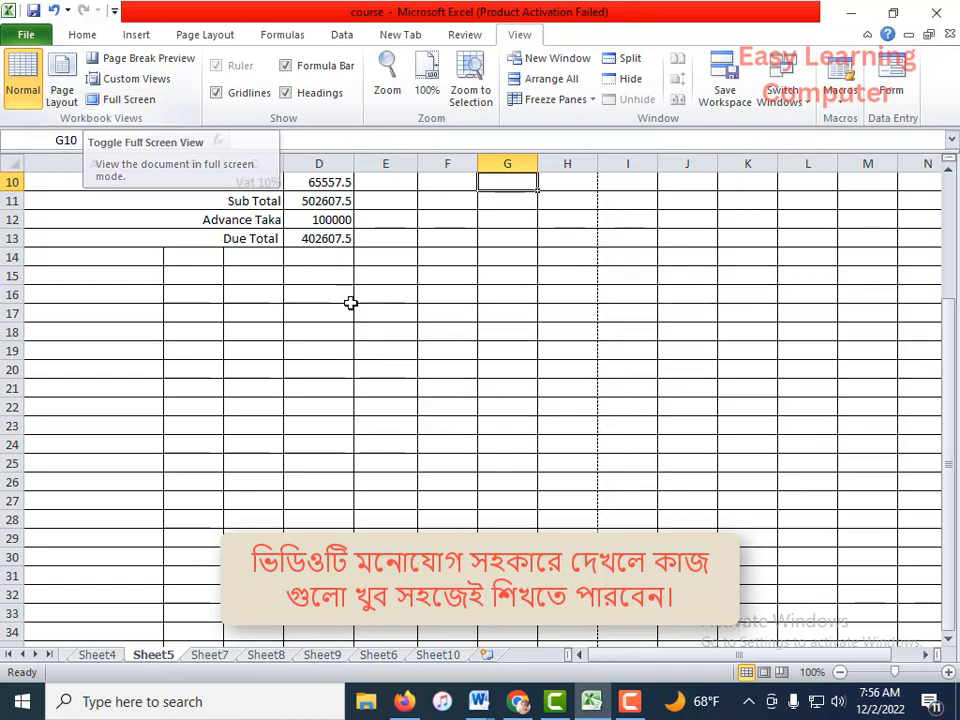
- Show the top of the price table in Full Screen view and exit back to the regular window
scroll(350, 303, up, 3)
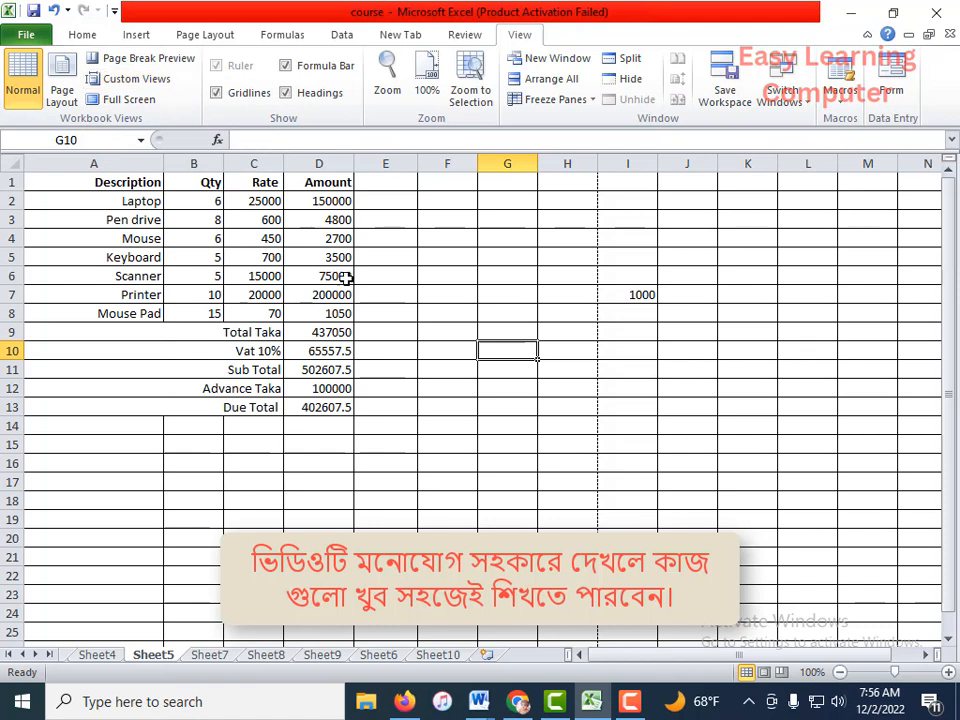
click(120, 104)
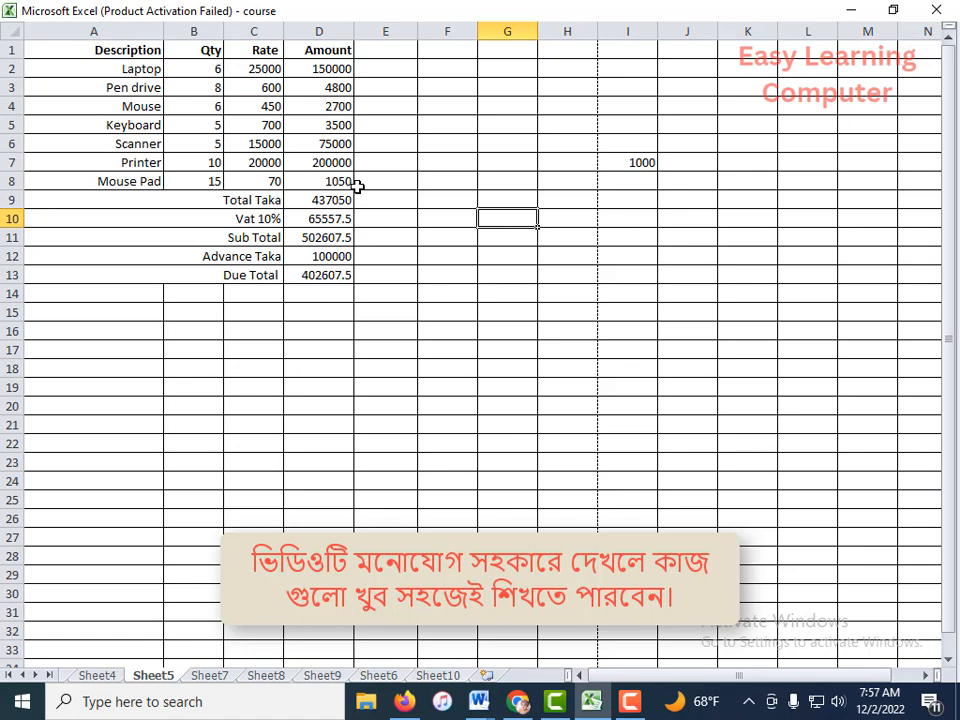
key(Escape)
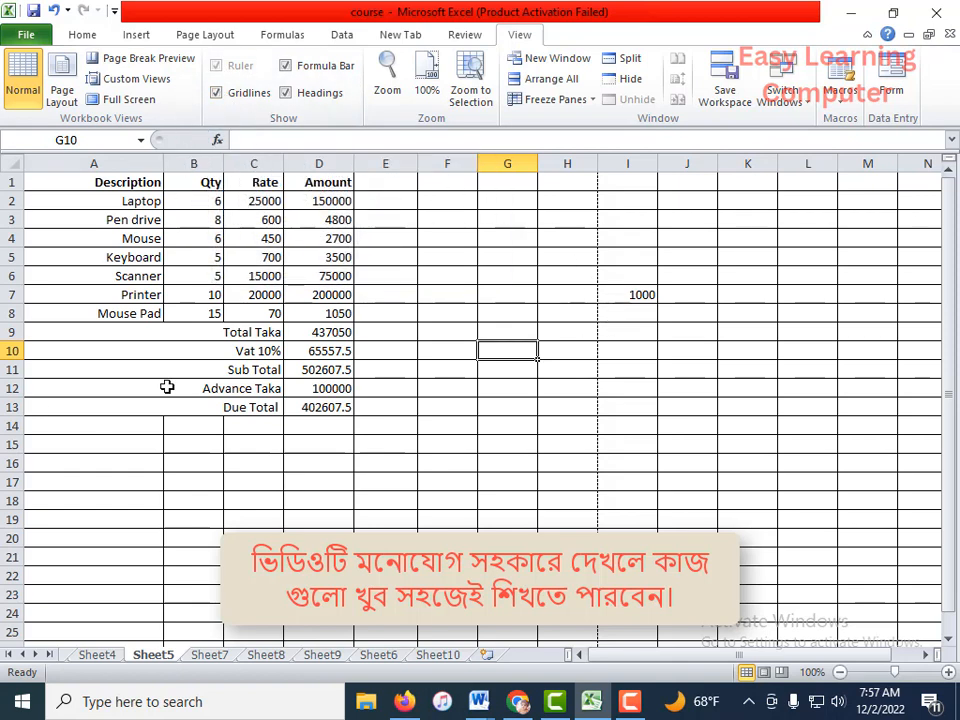
- Hide the gridlines and remove all cell borders from the entire Sheet5
click(217, 93)
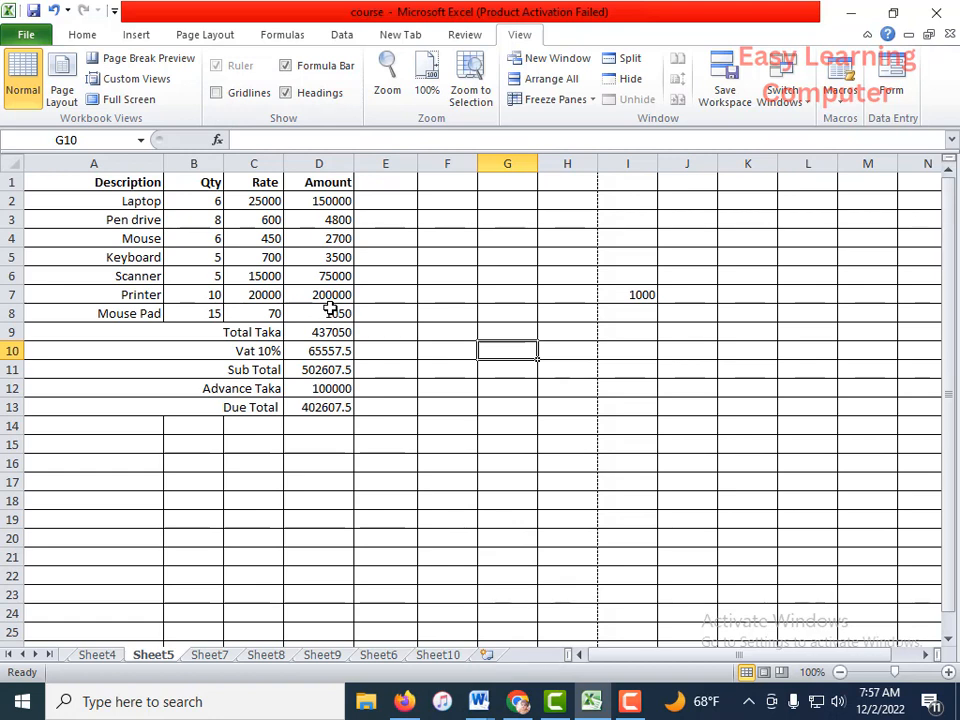
key(ctrl+a)
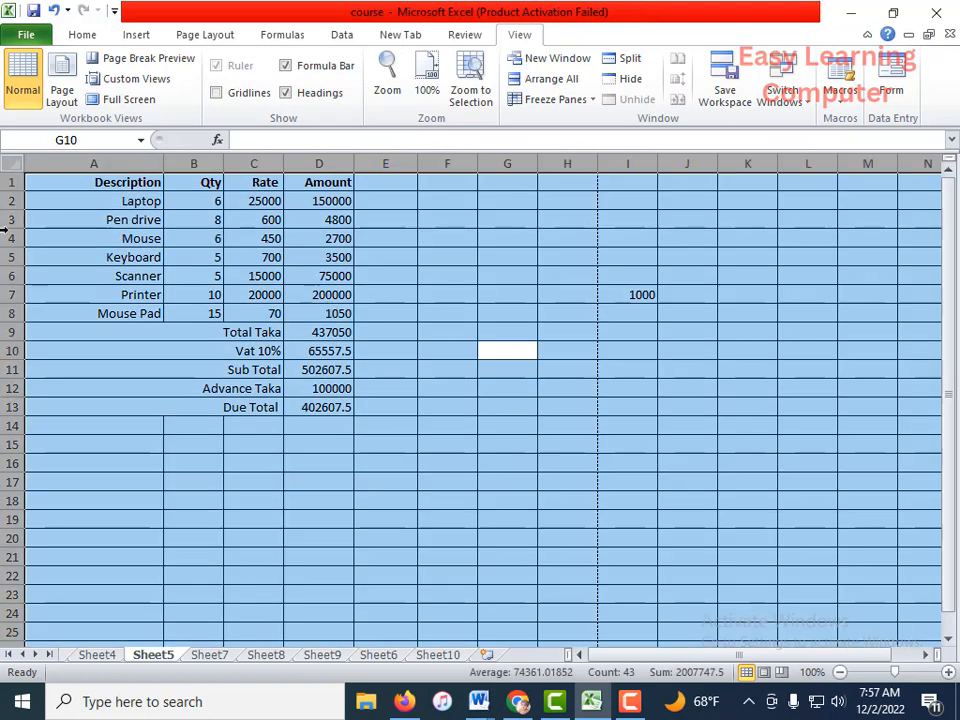
click(82, 34)
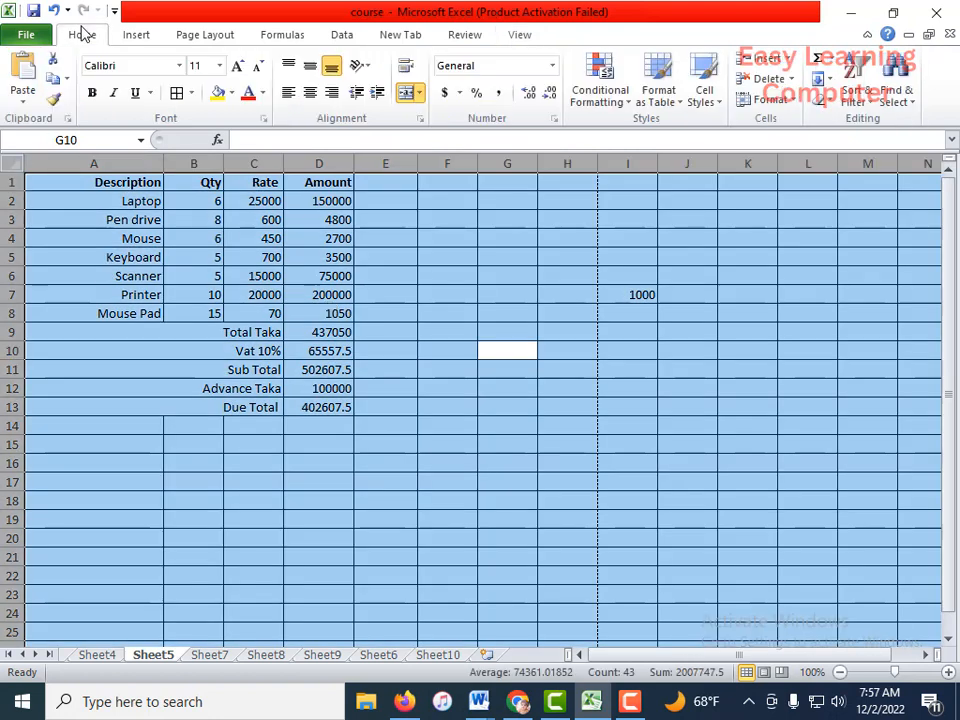
click(191, 92)
click(197, 221)
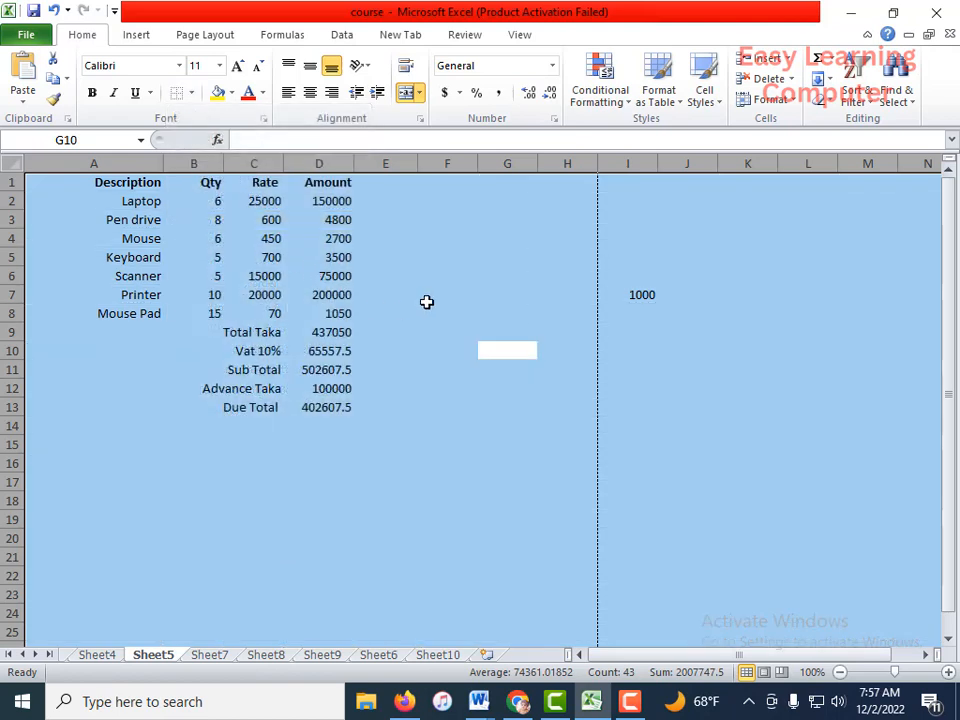
click(426, 300)
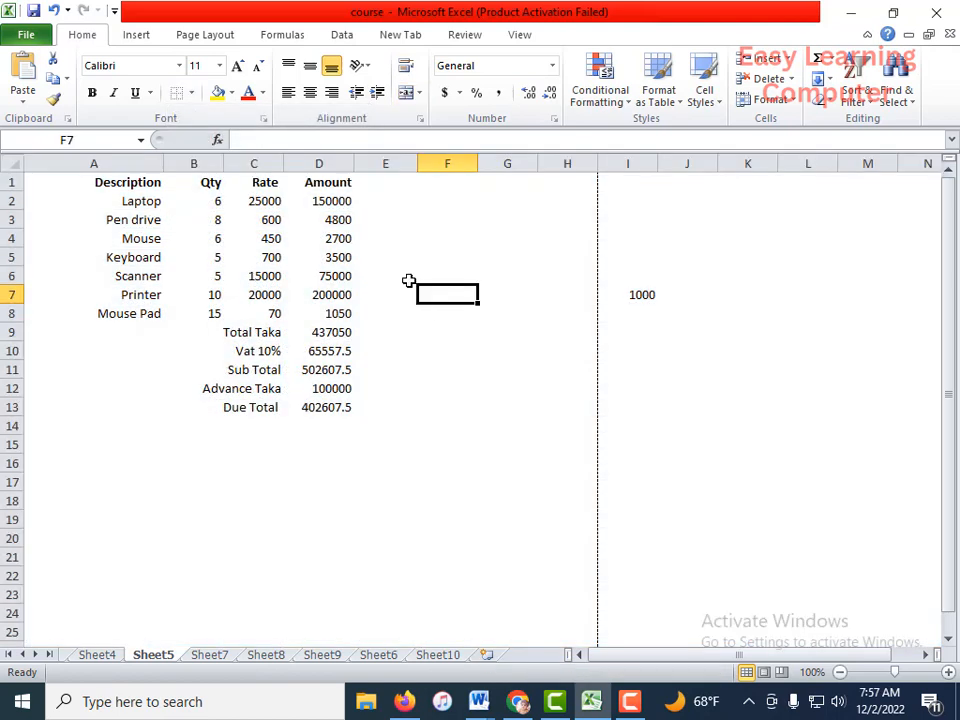
- Turn the gridlines of Sheet5 back on
click(515, 36)
click(216, 92)
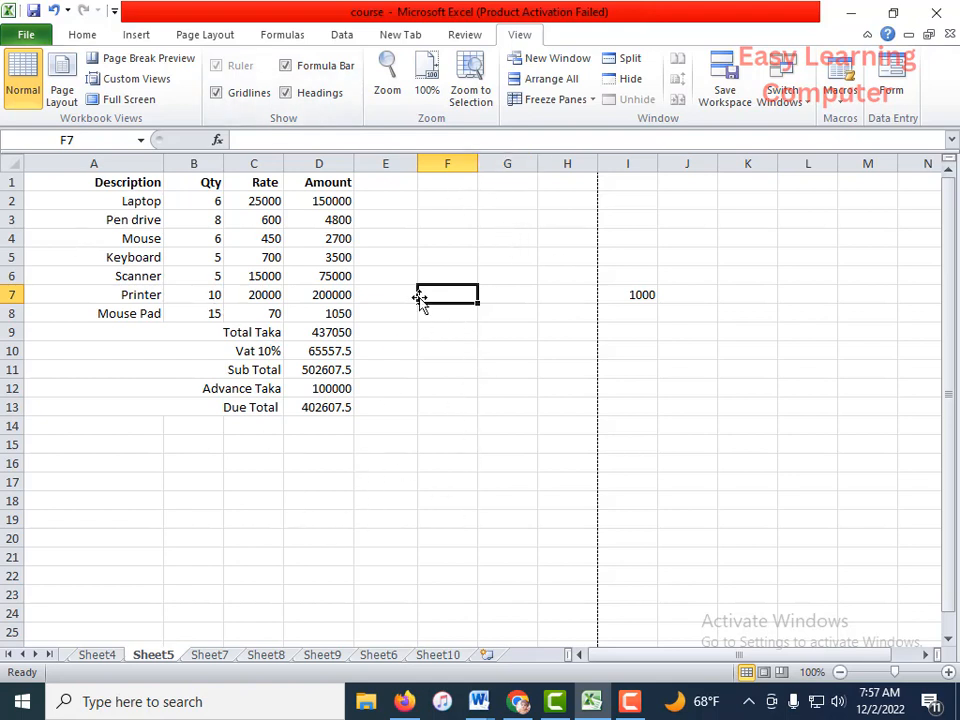
- Hide the gridlines to examine the table in A1:D13 without them, and show them again
click(216, 93)
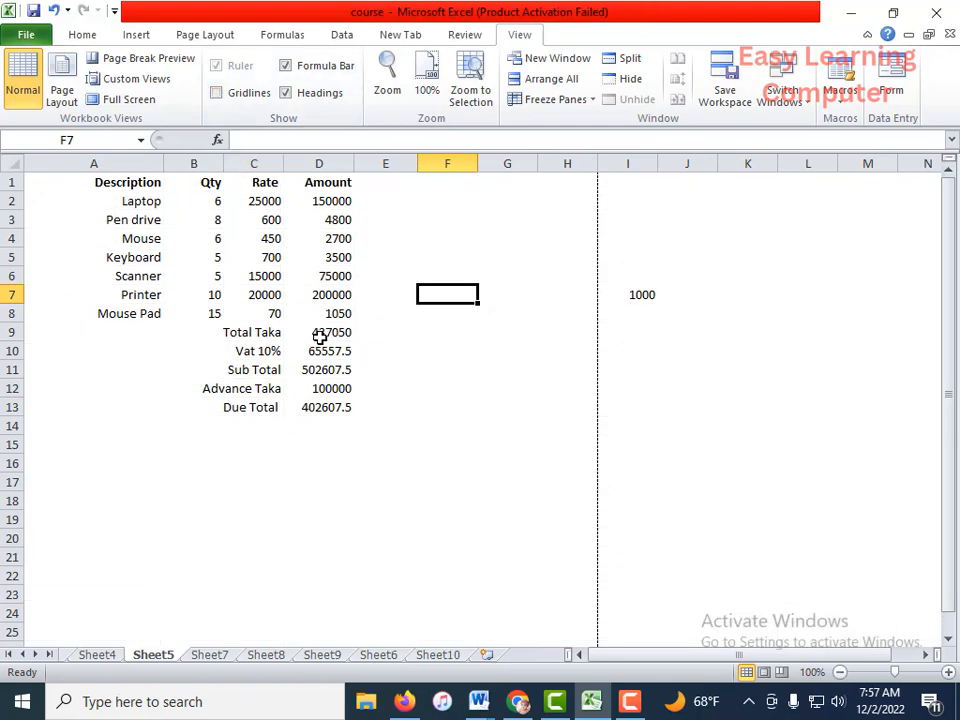
scroll(347, 437, down, 5)
scroll(356, 413, up, 5)
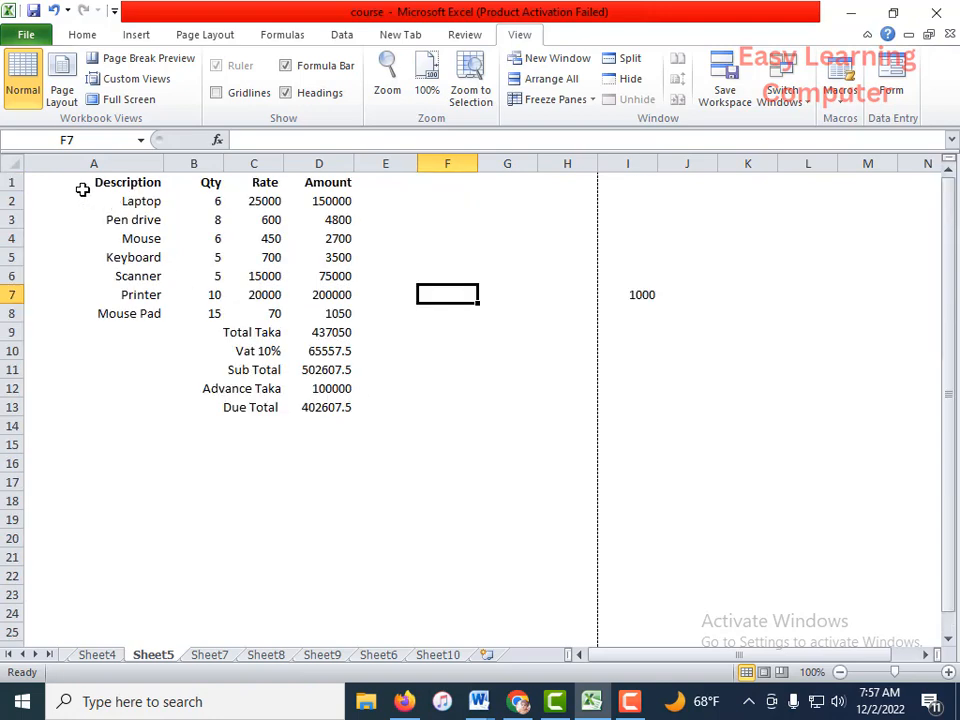
drag(81, 186, 349, 418)
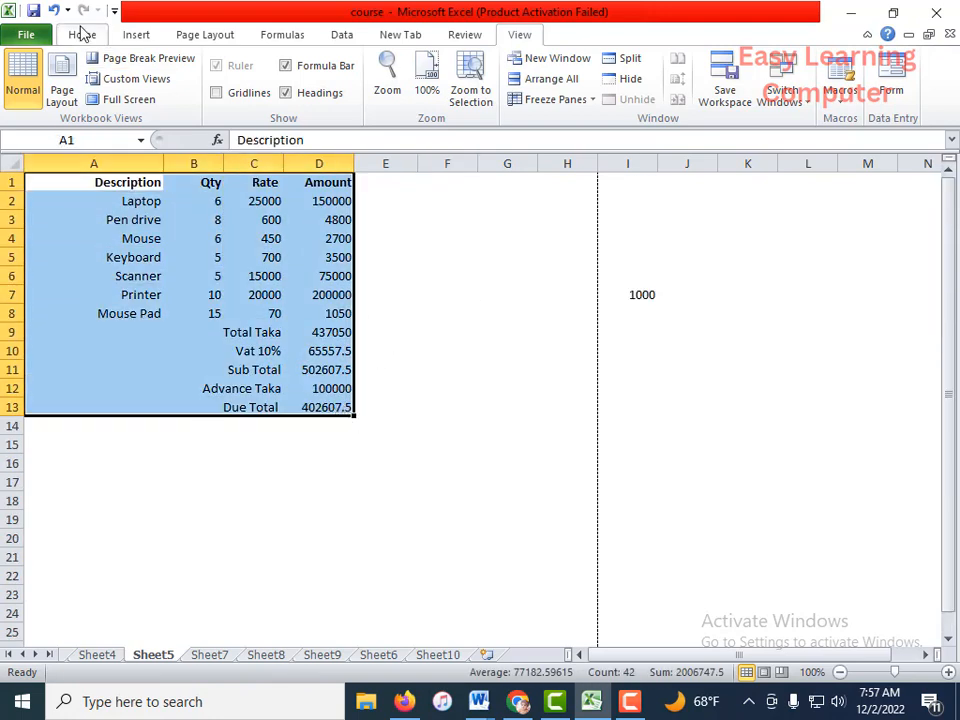
click(441, 274)
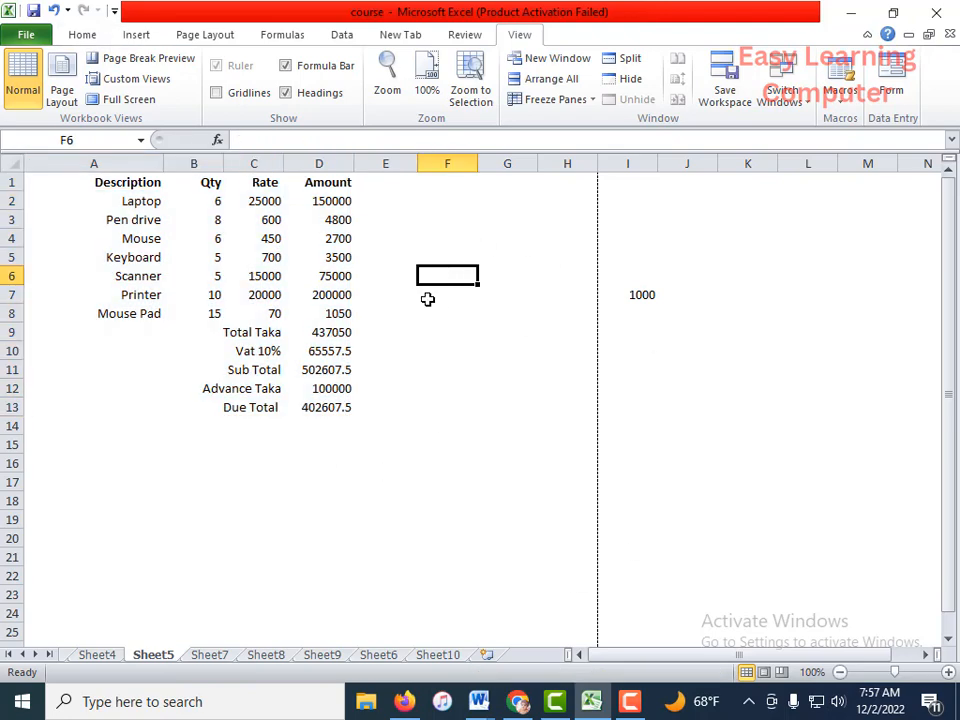
click(216, 92)
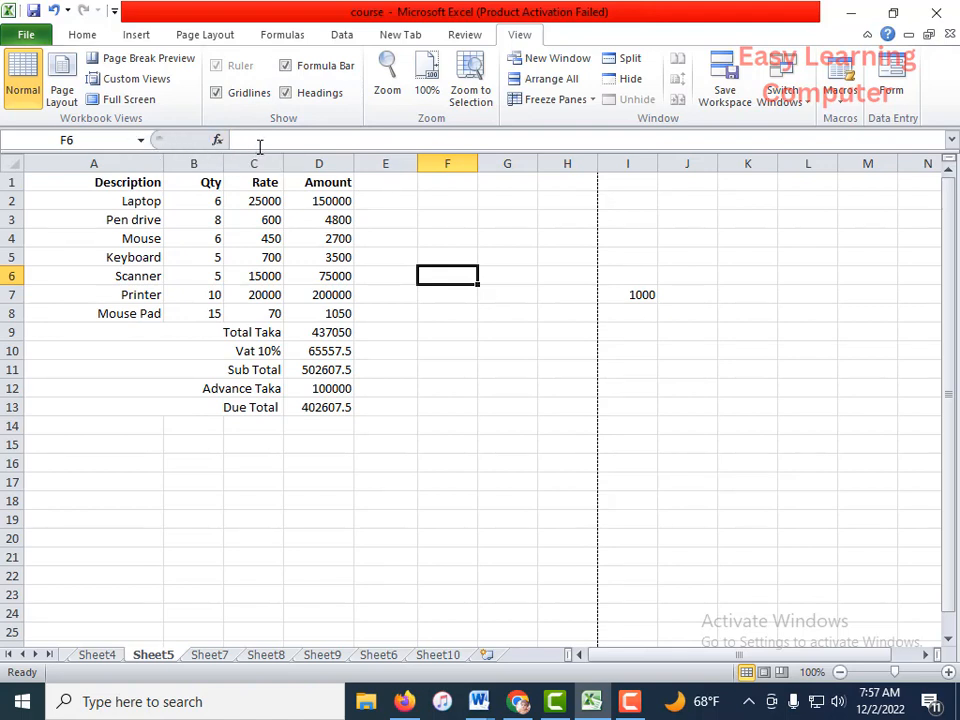
- Hide and restore the formula bar, and hide the row and column headings
click(287, 67)
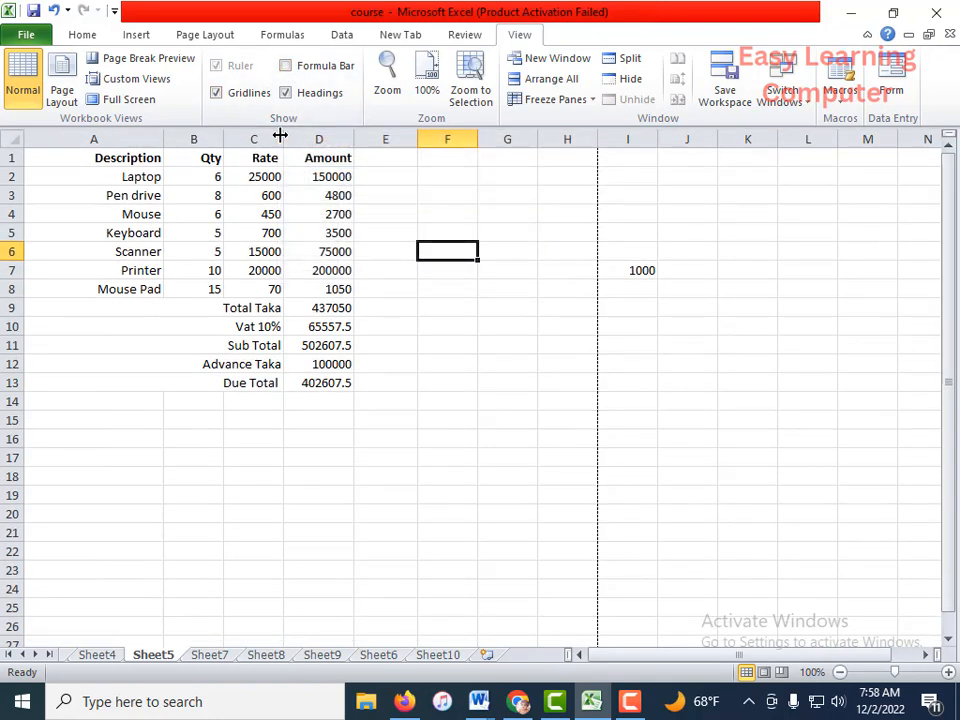
click(286, 66)
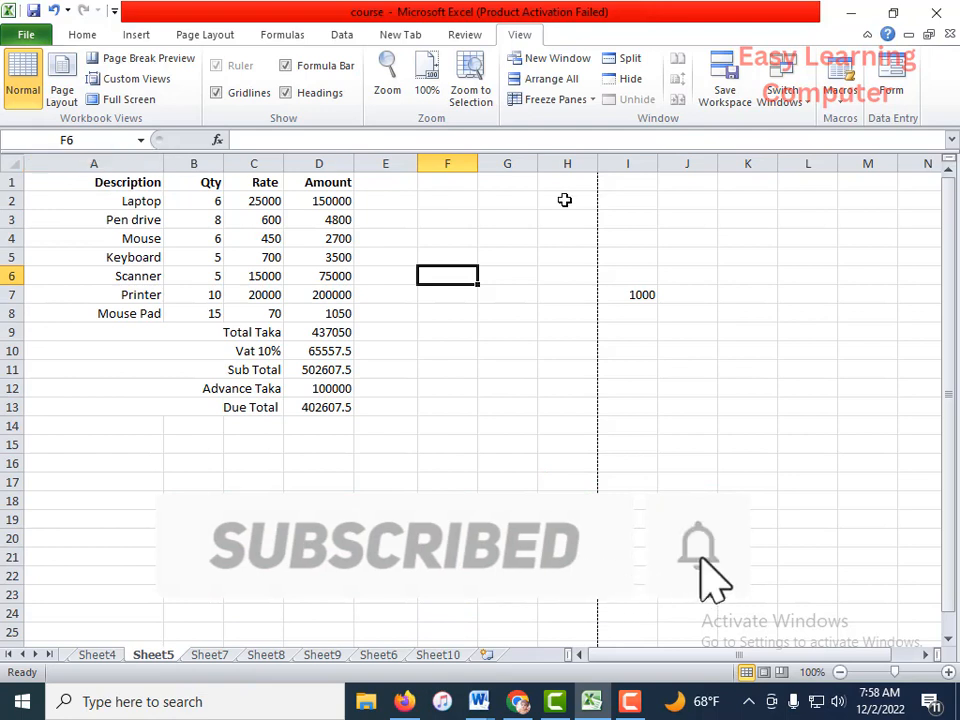
click(286, 92)
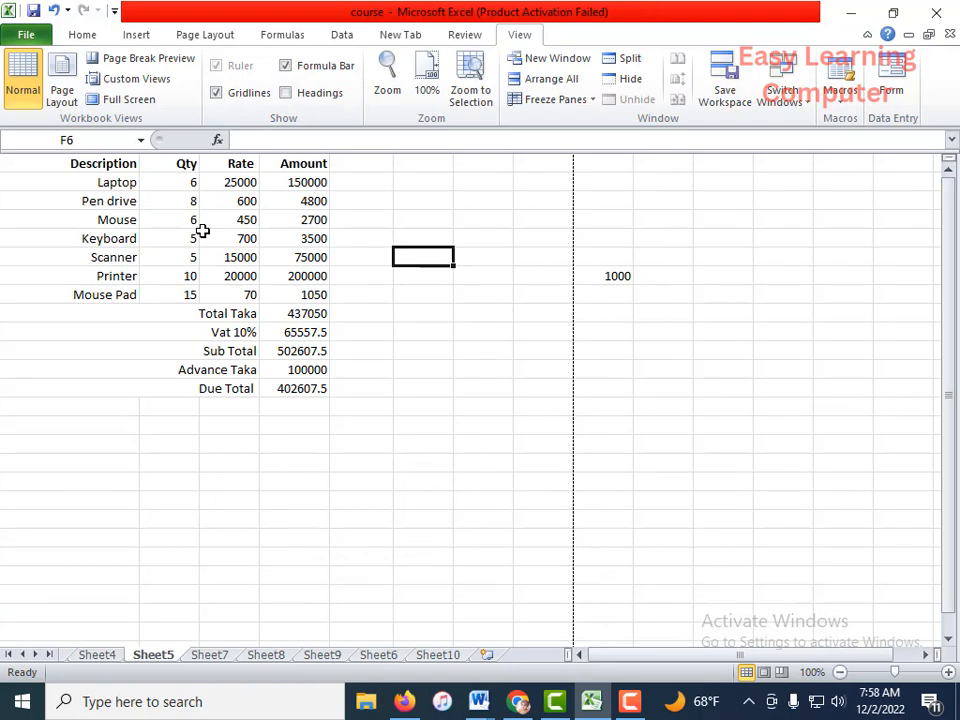
- Show the row and column headings again and set the sheet's zoom to 75%
click(286, 92)
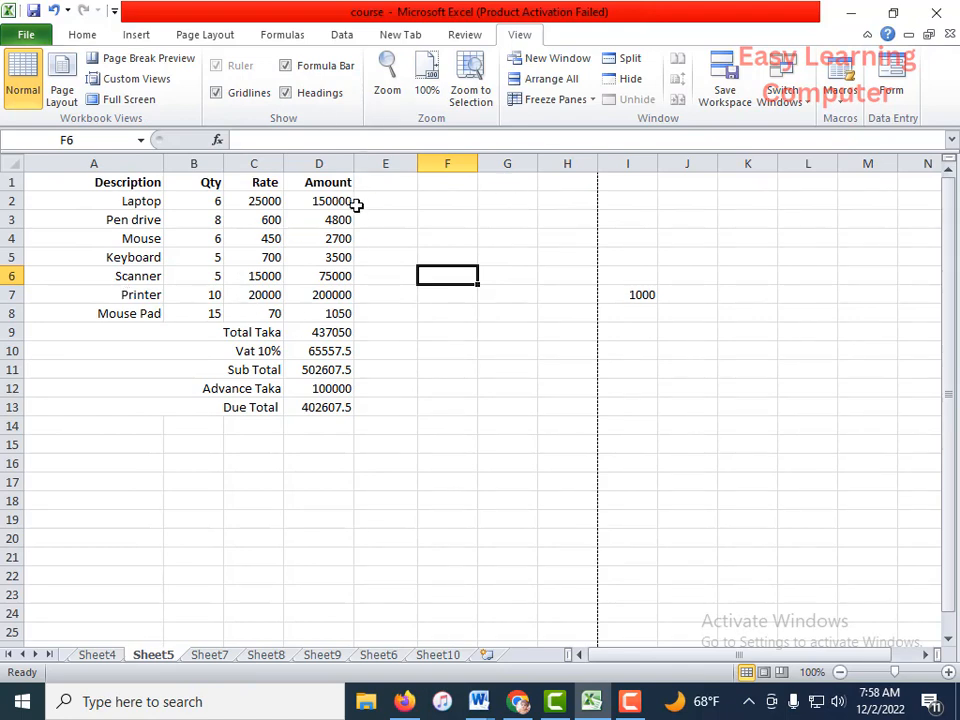
click(388, 100)
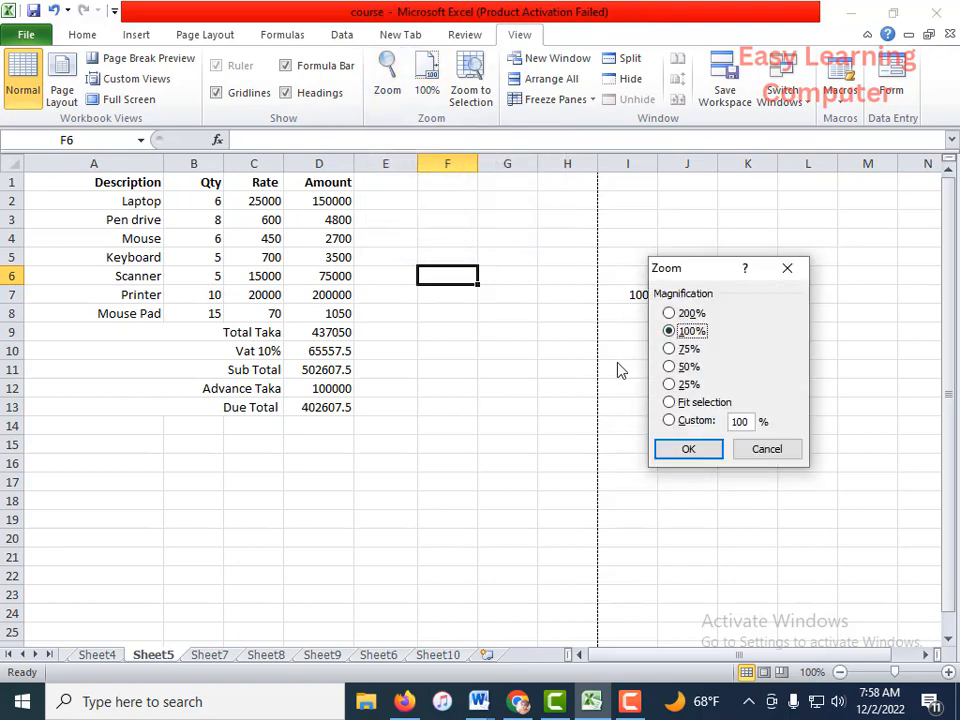
click(669, 348)
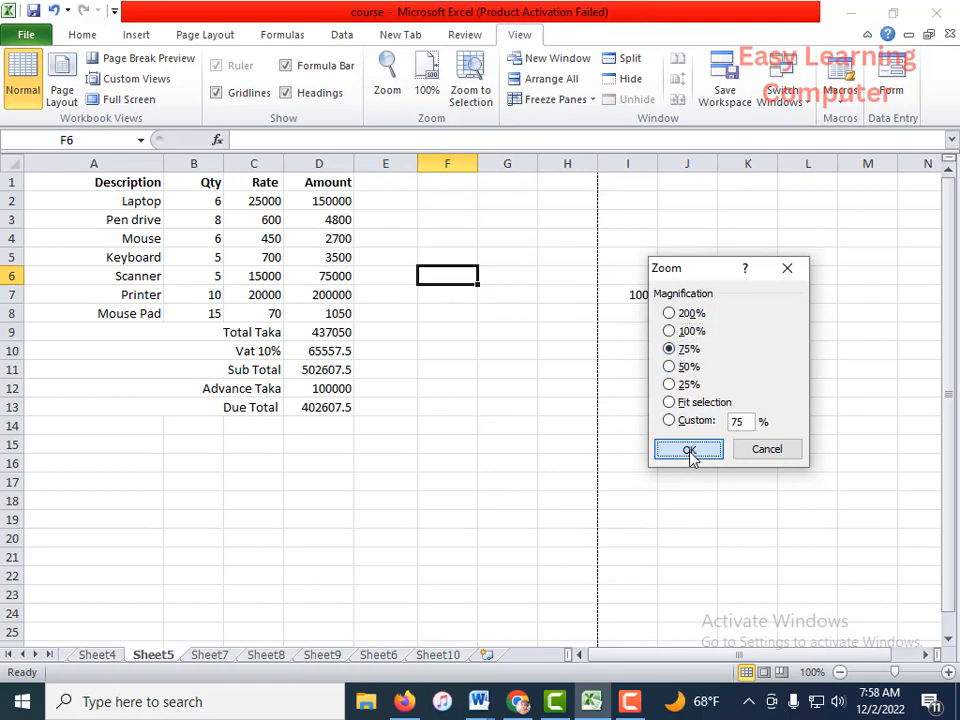
click(690, 452)
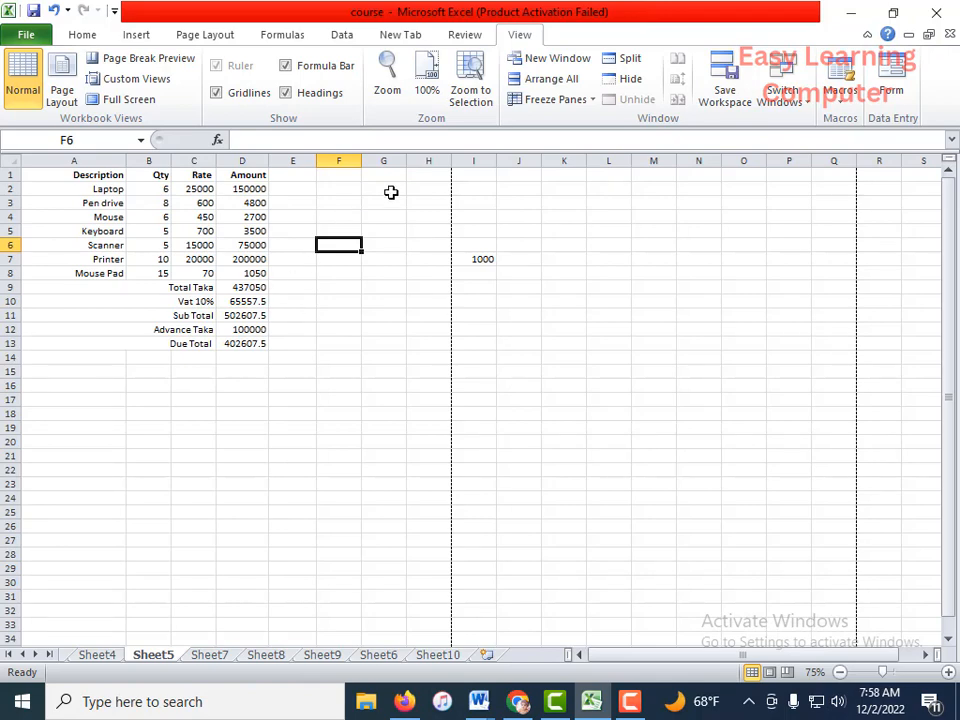
- Reduce the sheet's magnification to 50% and return it to 100%
click(390, 86)
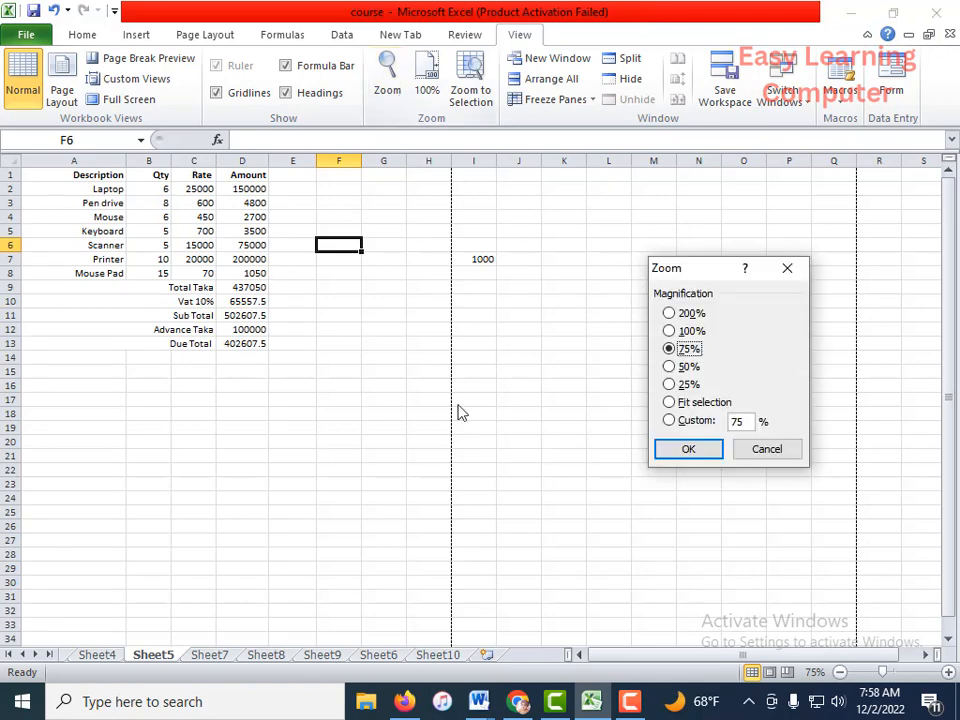
click(669, 366)
click(685, 450)
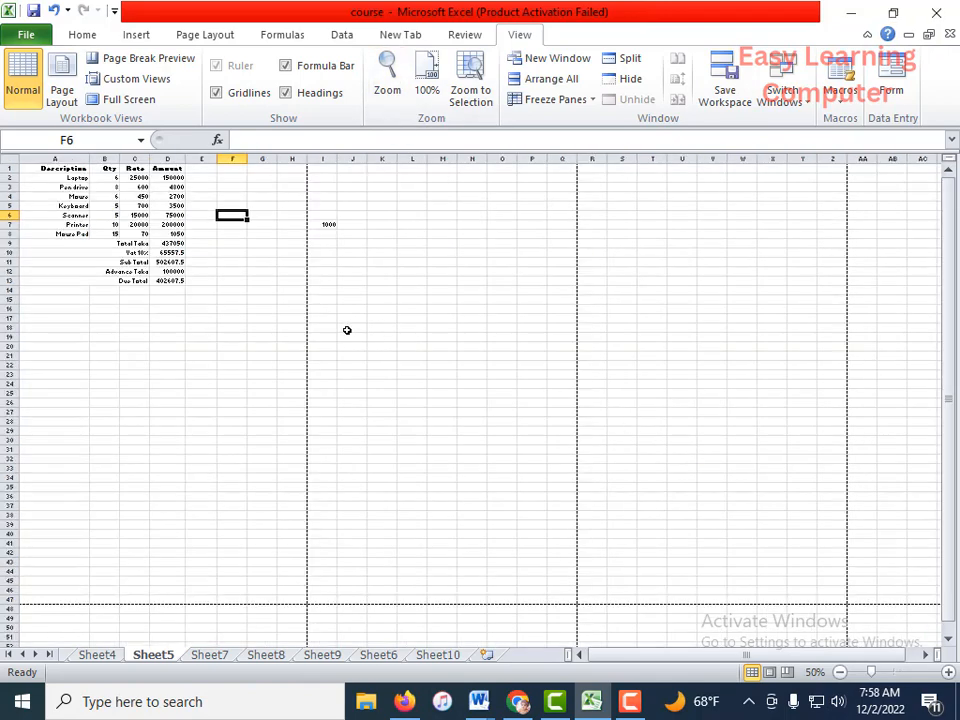
click(386, 90)
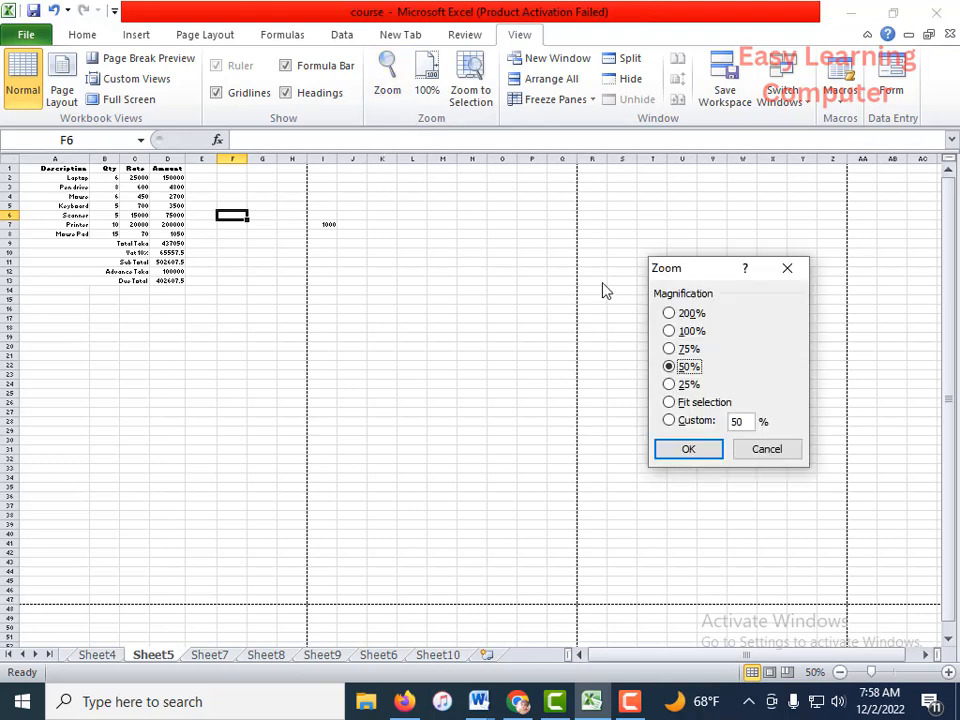
click(762, 452)
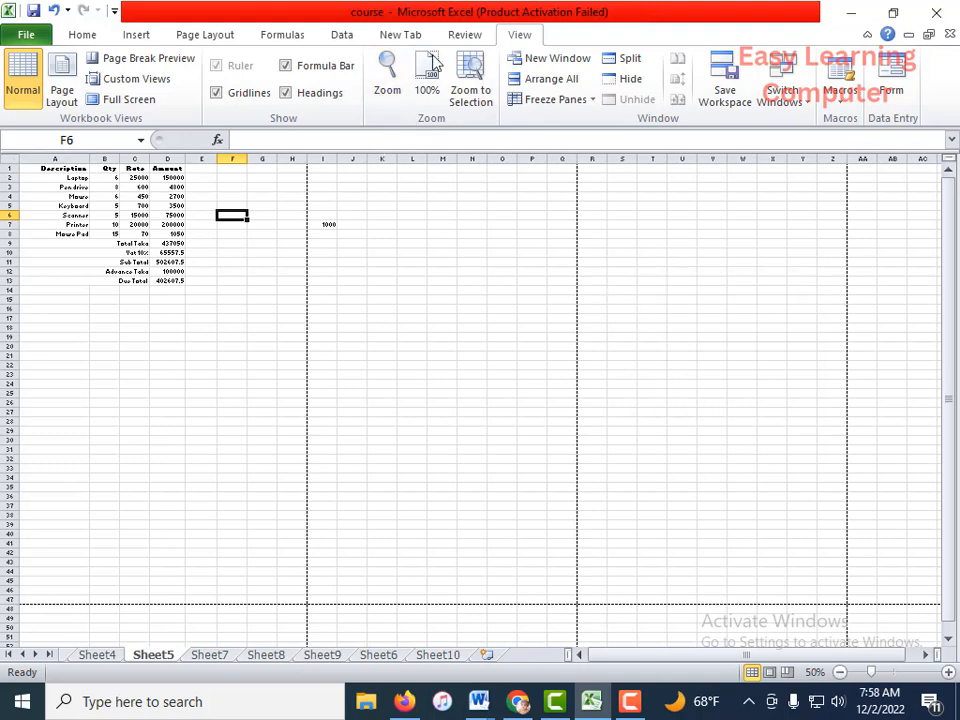
click(430, 94)
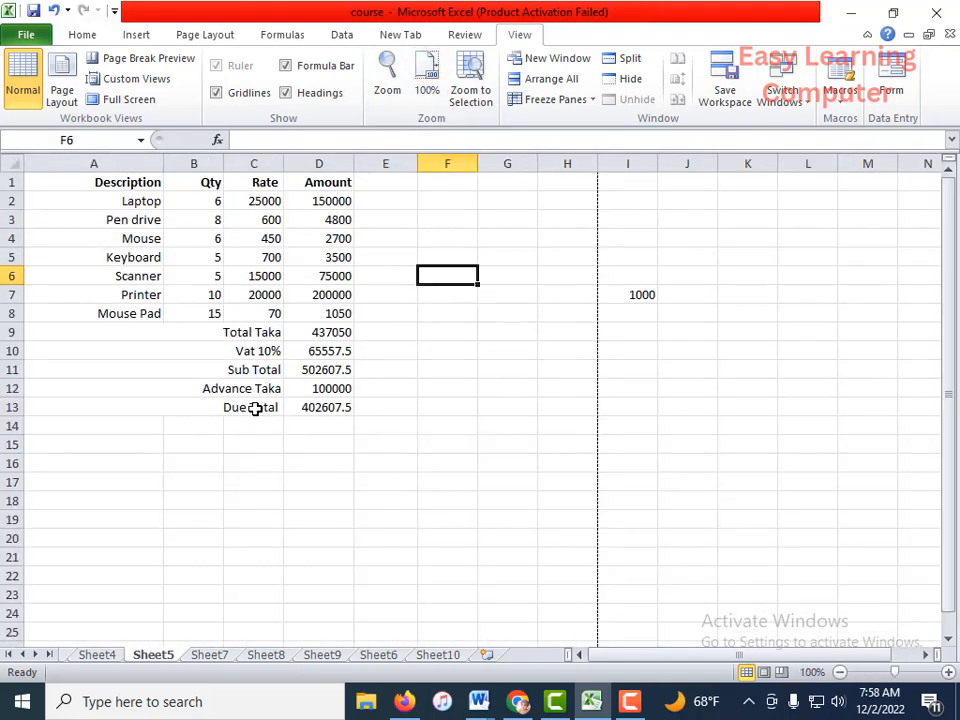
- Zoom to the selected cell F6, then restore 100% magnification with the whole price table in view
click(471, 80)
scroll(476, 300, down, 5)
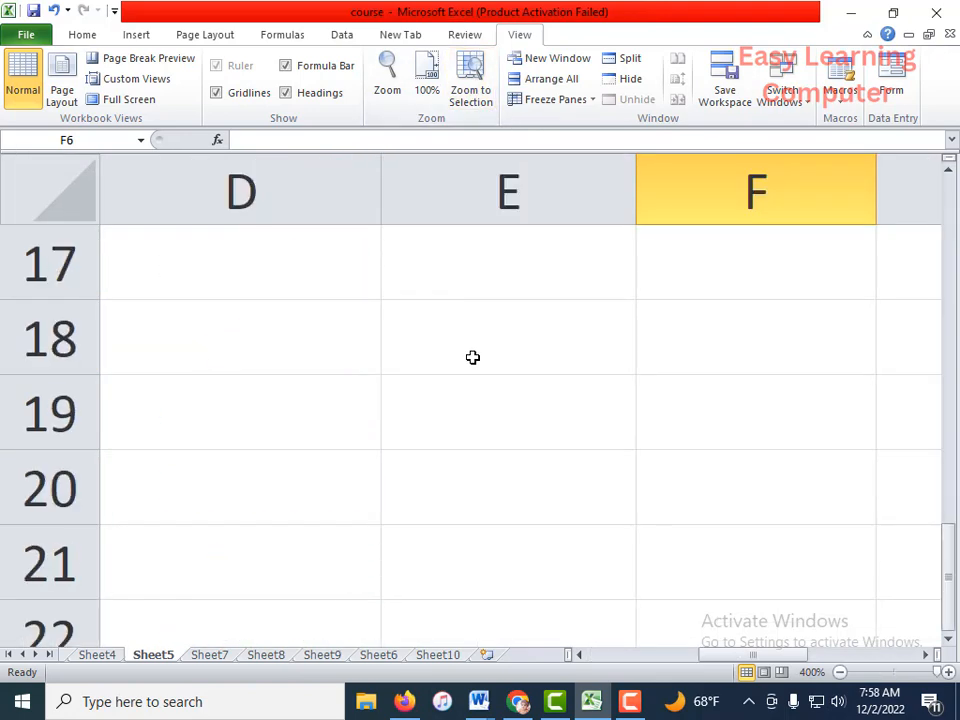
scroll(472, 357, up, 5)
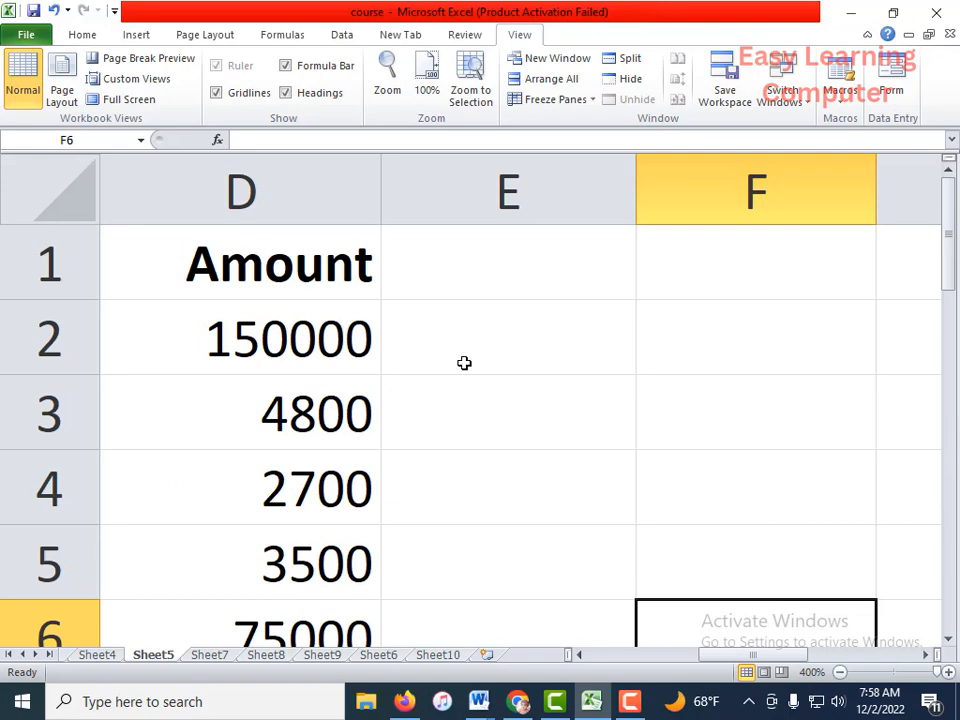
click(426, 95)
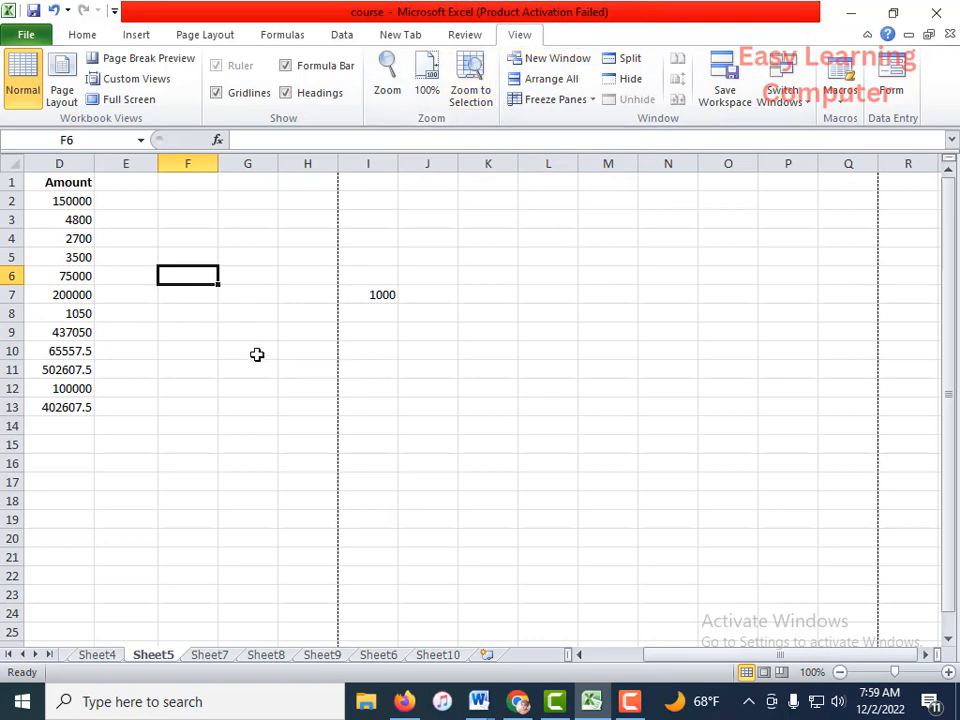
drag(654, 656, 463, 650)
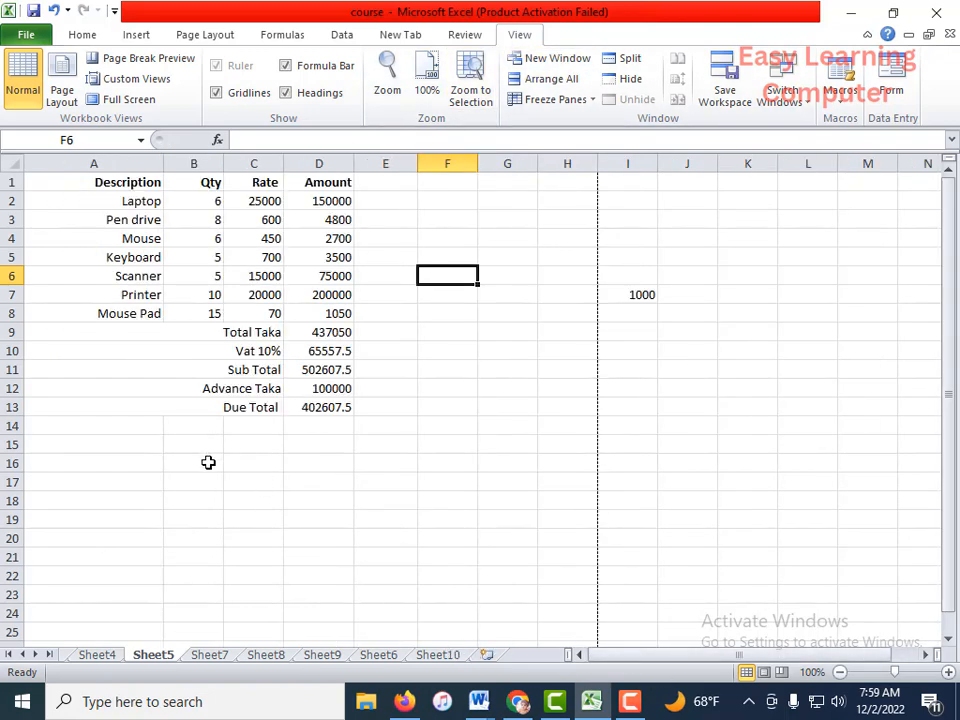
- Open a second window of the workbook and arrange both windows tiled
click(545, 60)
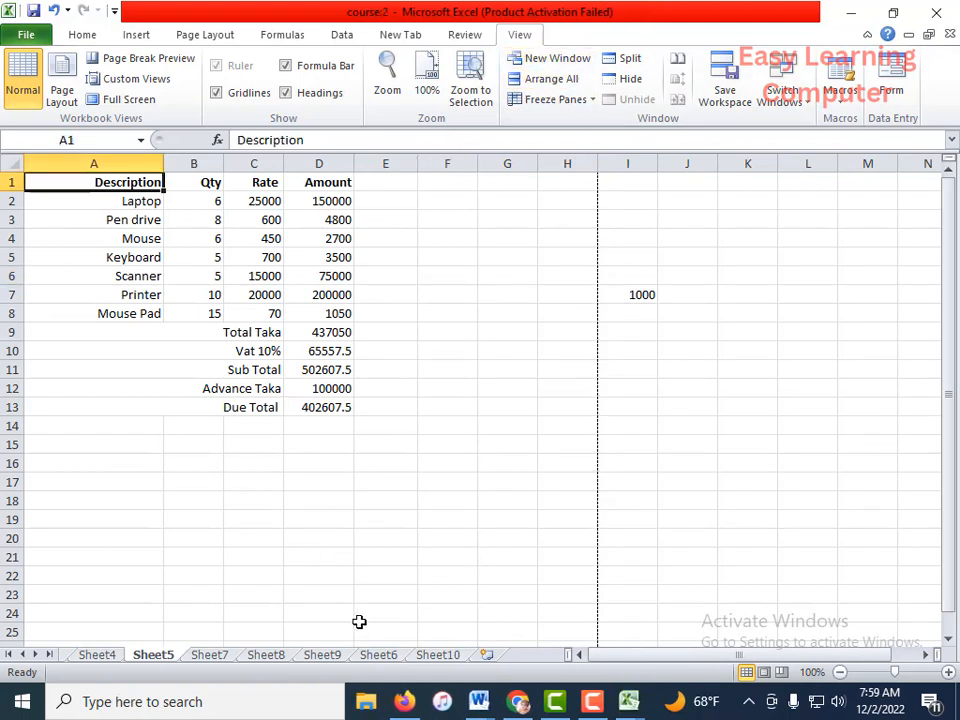
mouse_move(643, 708)
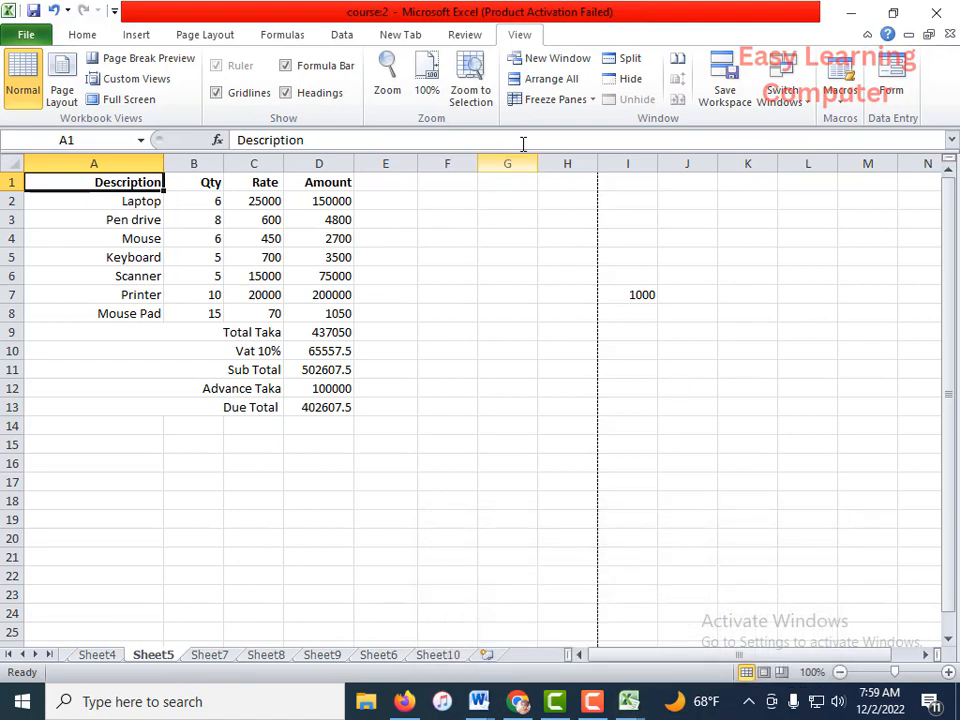
click(543, 78)
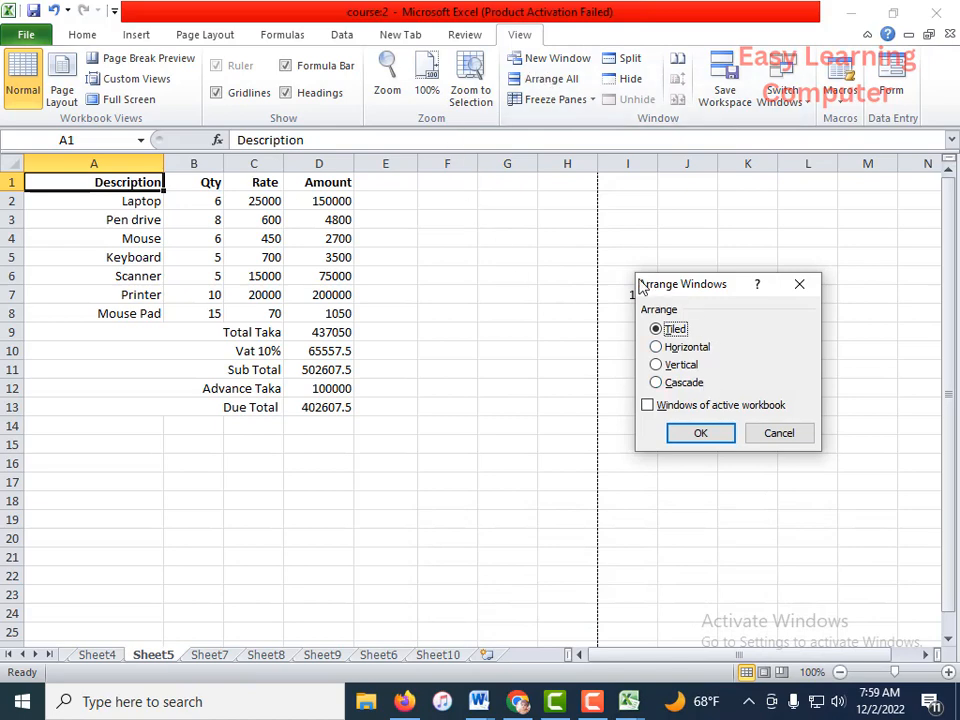
click(714, 436)
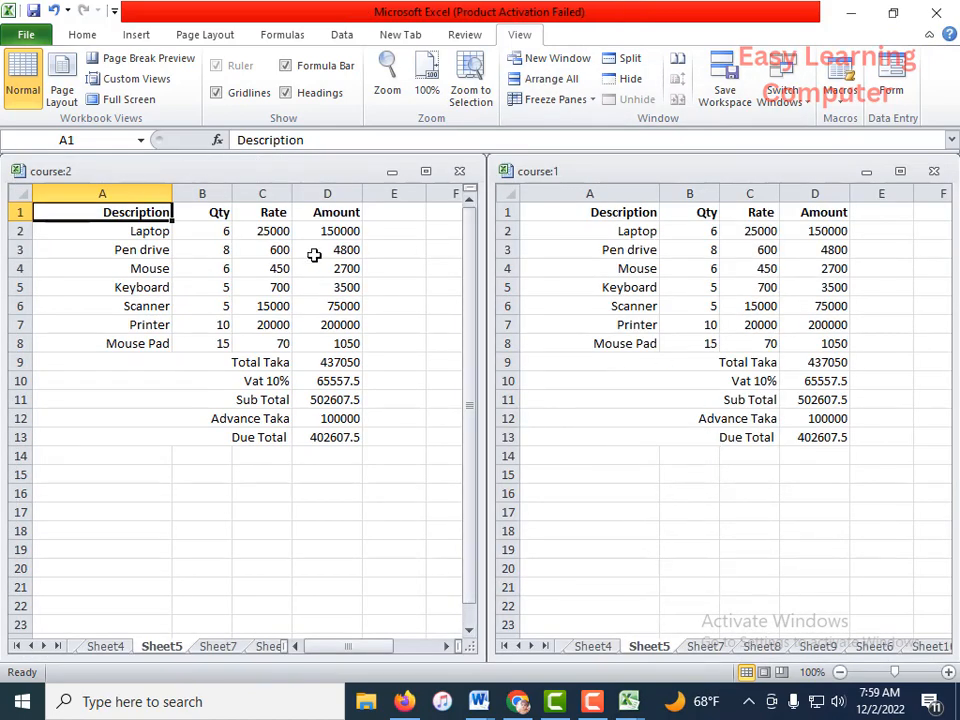
click(360, 460)
click(339, 488)
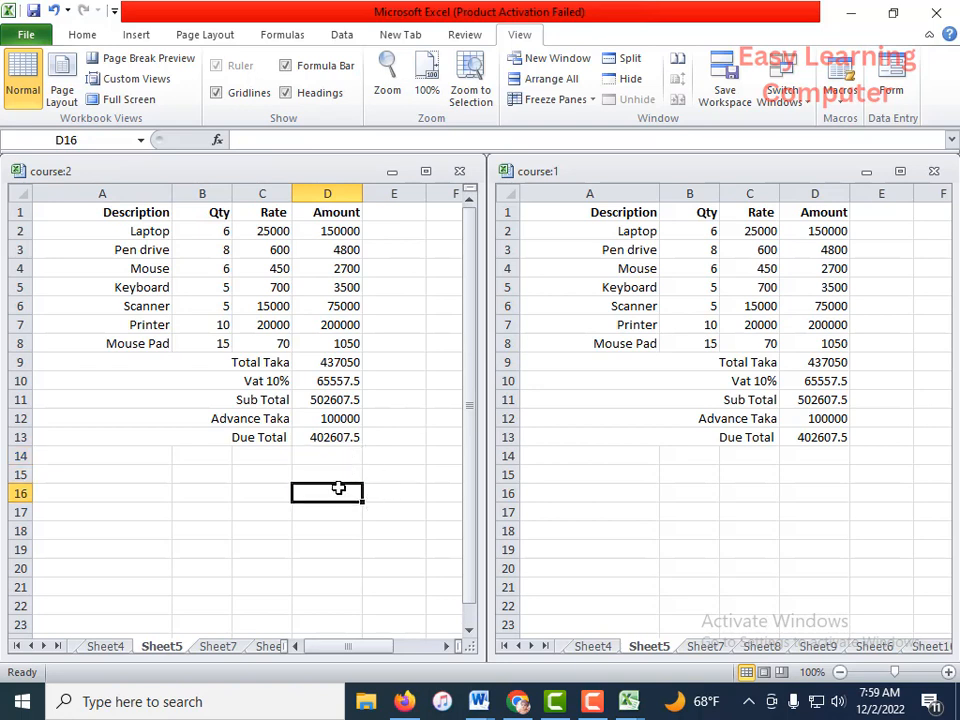
text(22121221212)
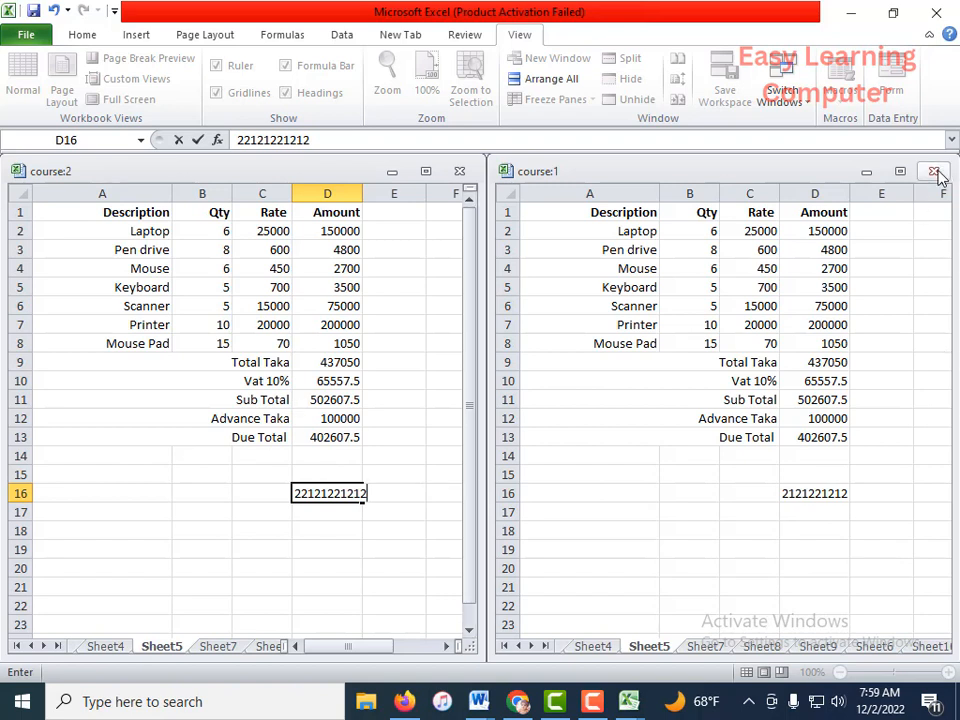
- Close the course:2 window and cancel closing the remaining workbook window
click(628, 701)
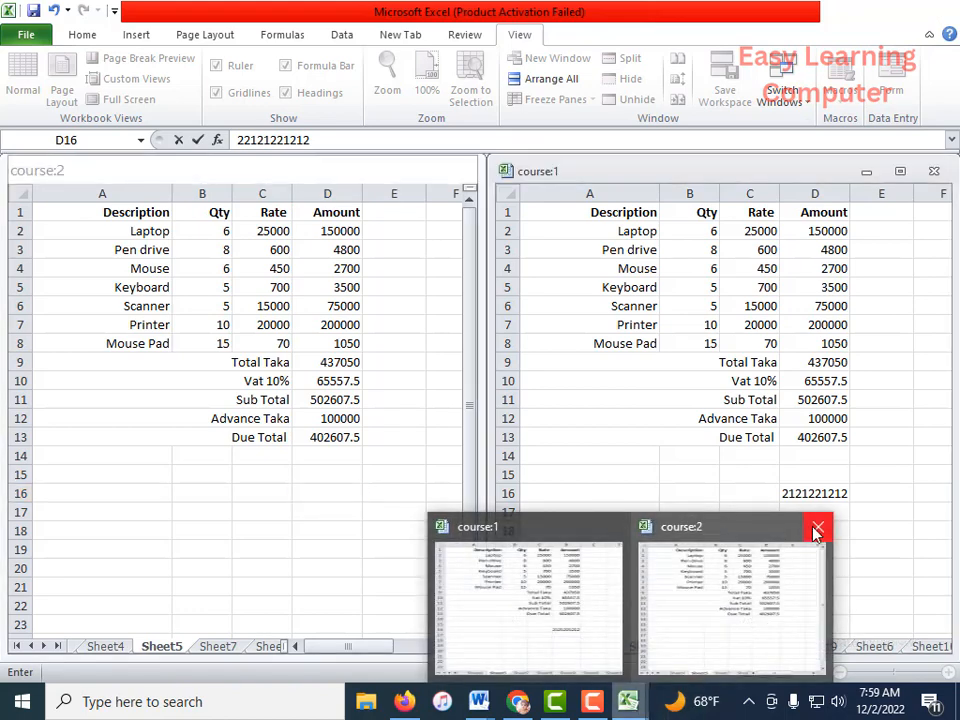
click(816, 527)
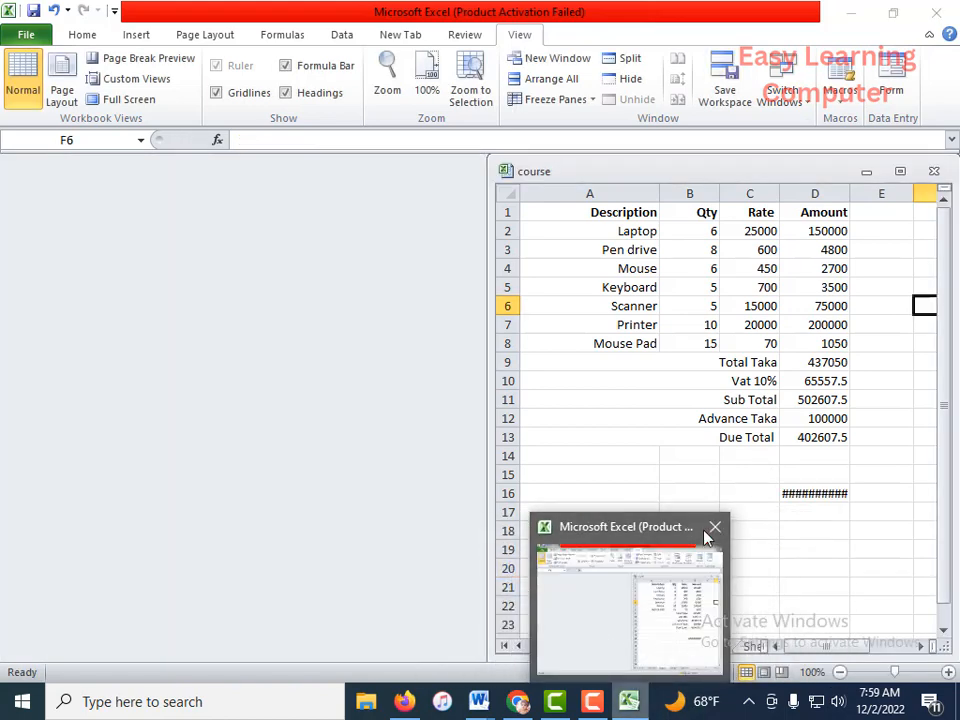
click(708, 527)
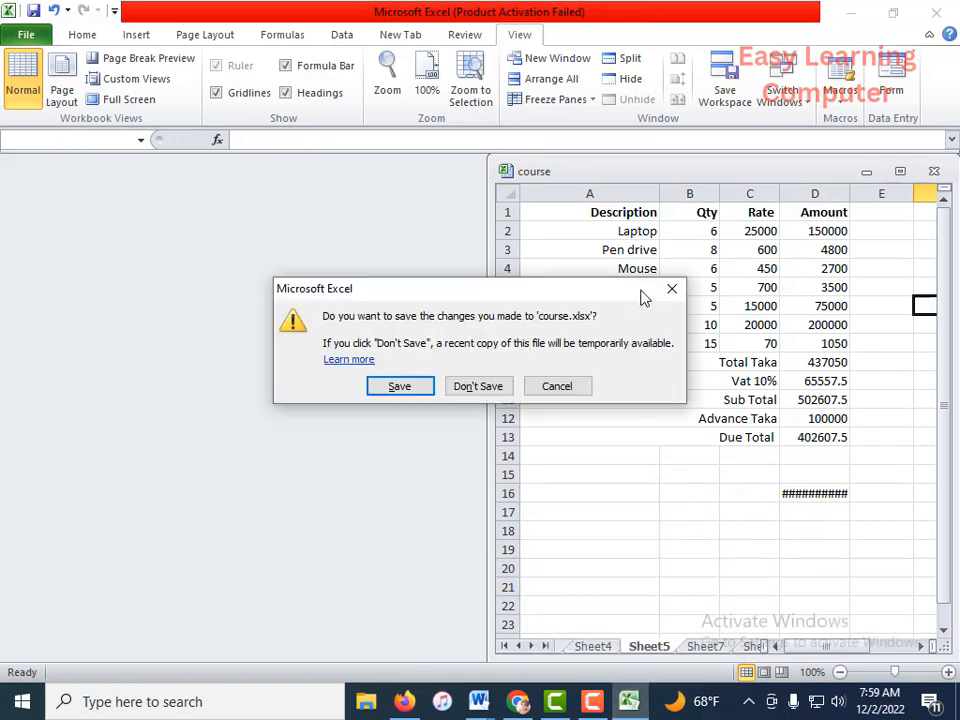
click(572, 388)
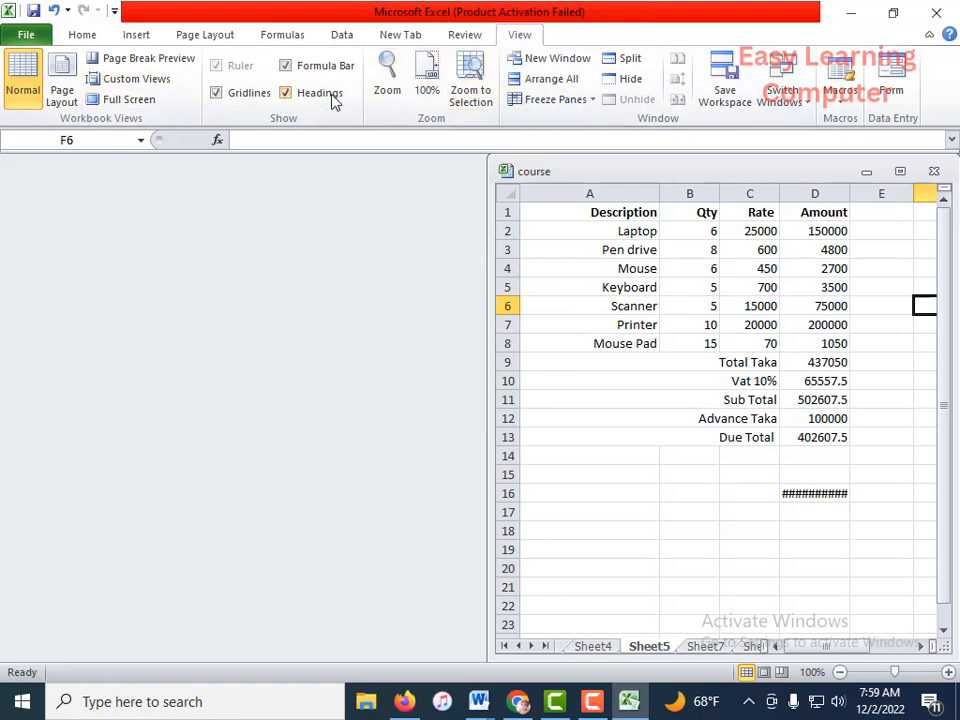
- Widen the remaining workbook window to fill the full width of the workspace, leaving the window arrangement option unapplied
click(533, 79)
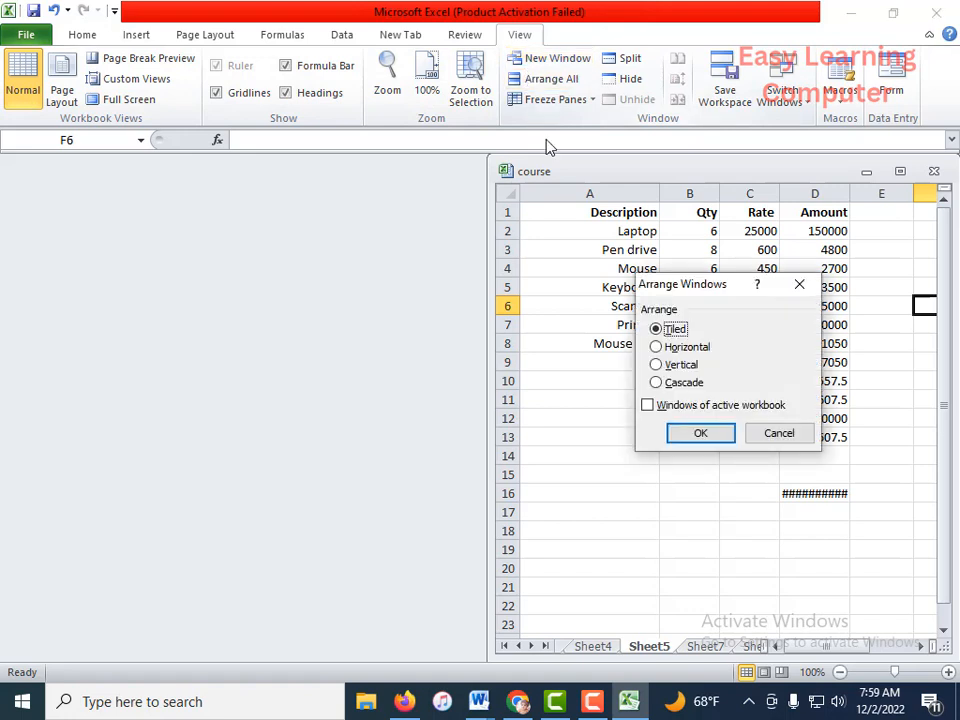
click(787, 441)
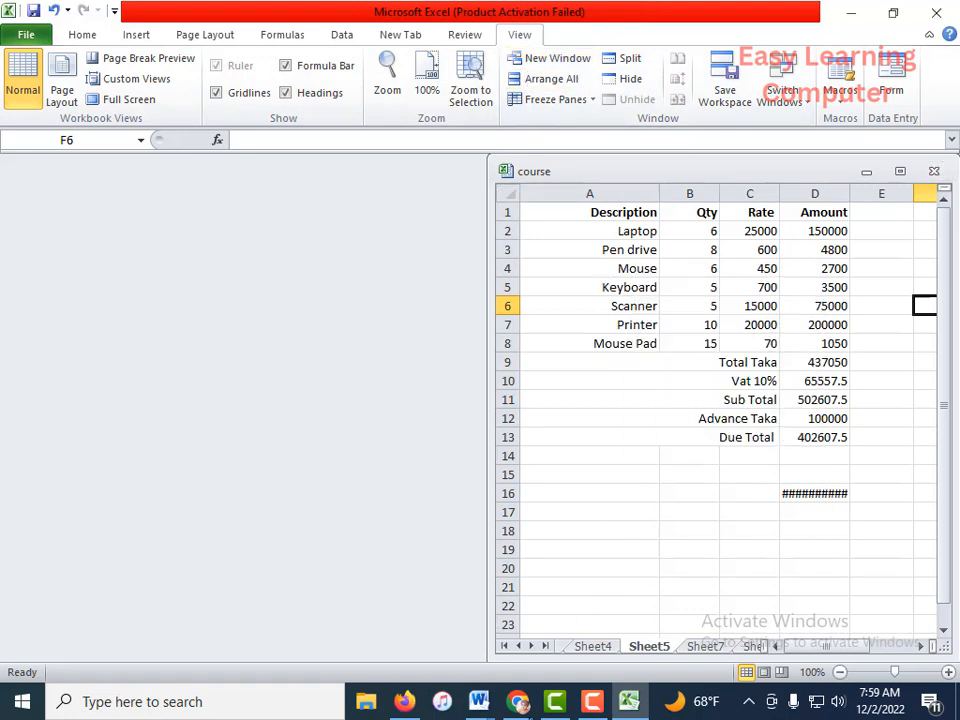
scroll(720, 500, down, 3)
scroll(580, 650, up, 1)
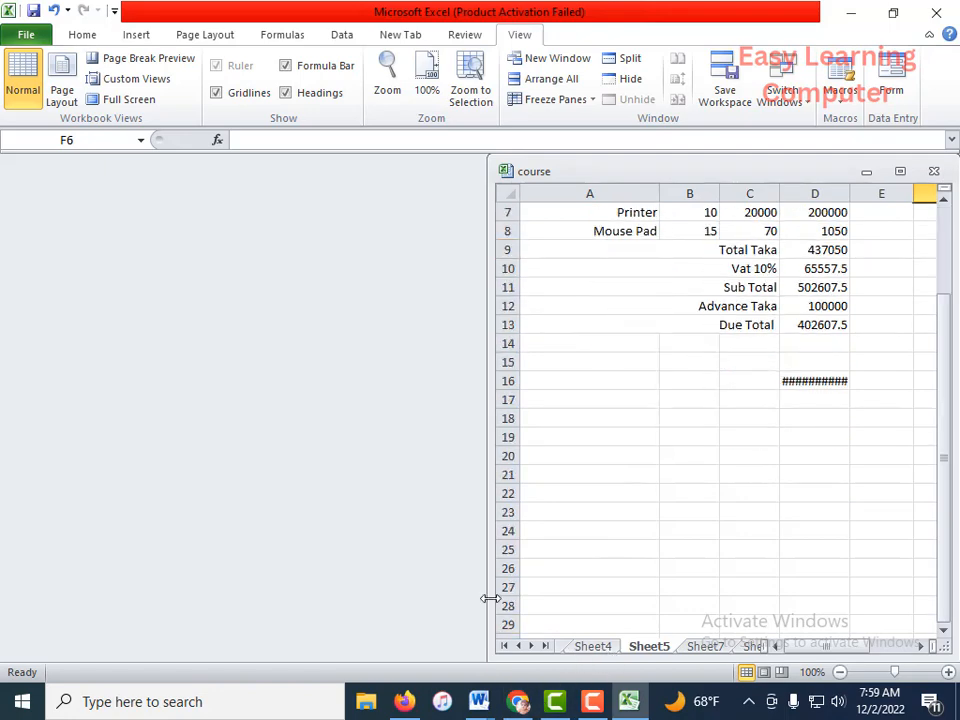
drag(490, 597, 5, 487)
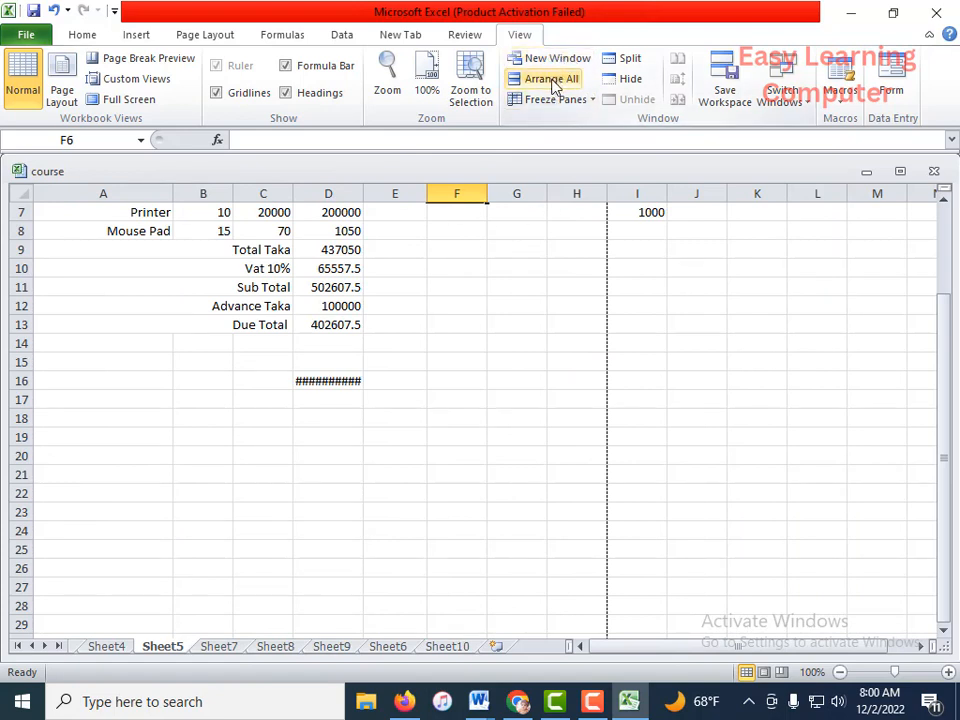
- Delete the test number from cell D16
scroll(312, 234, up, 2)
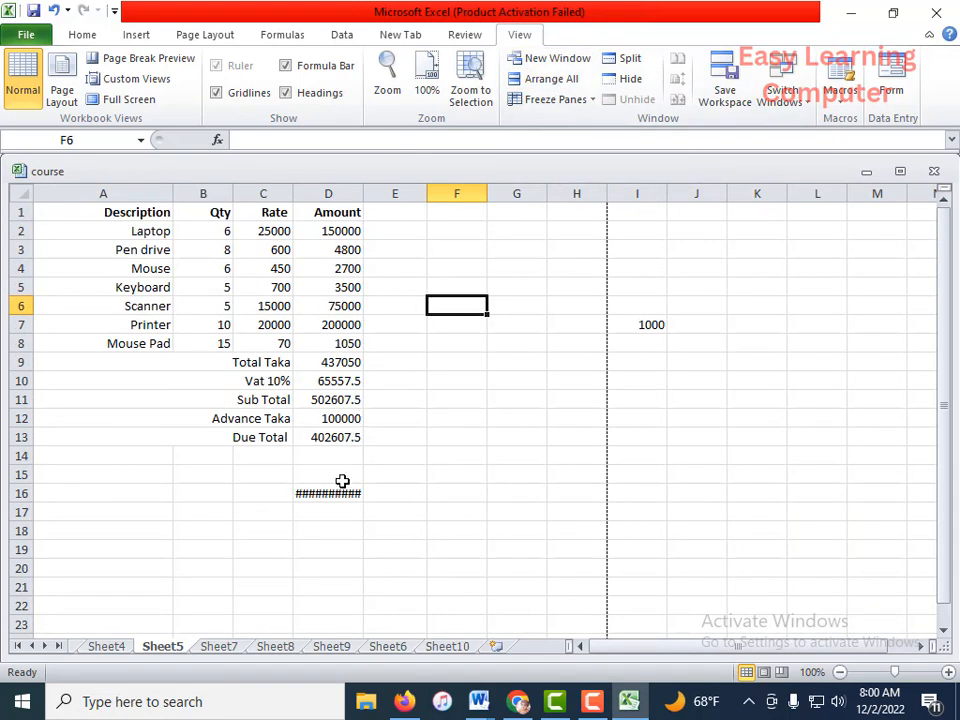
click(331, 497)
key(Delete)
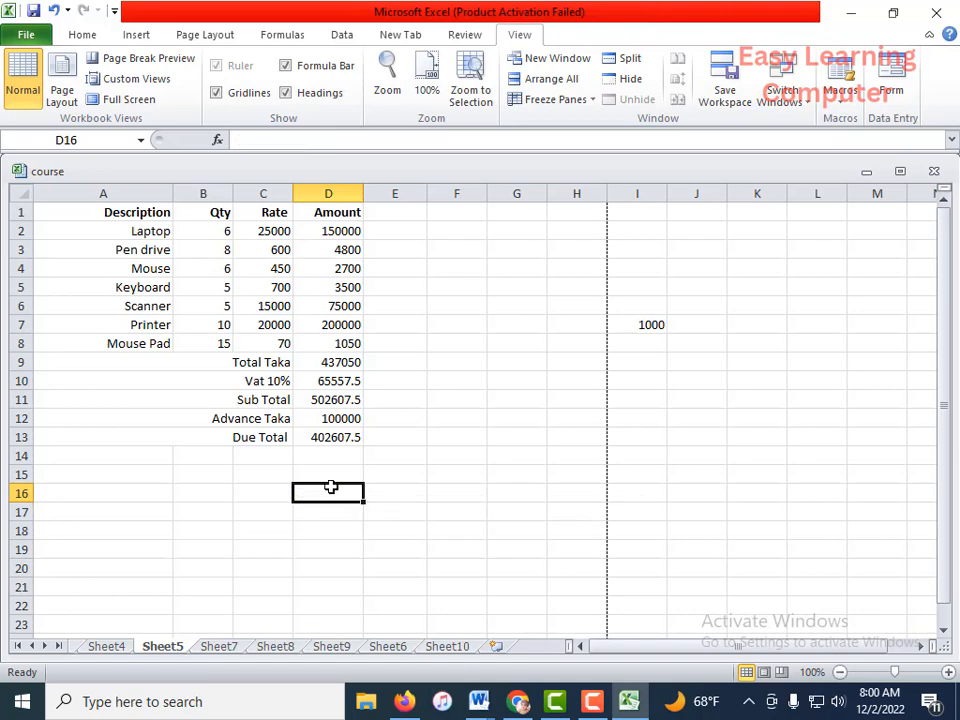
- Examine the price table's header, item and total rows while moving up and down Sheet5
click(124, 360)
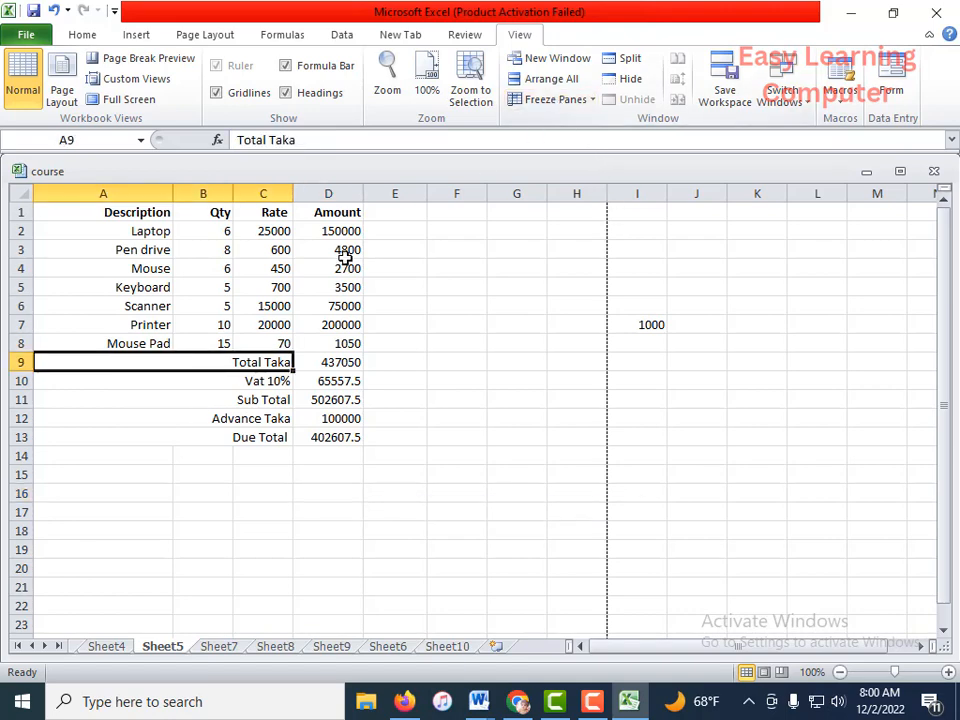
scroll(345, 258, down, 3)
scroll(336, 272, up, 3)
scroll(307, 293, down, 1)
click(190, 343)
click(369, 287)
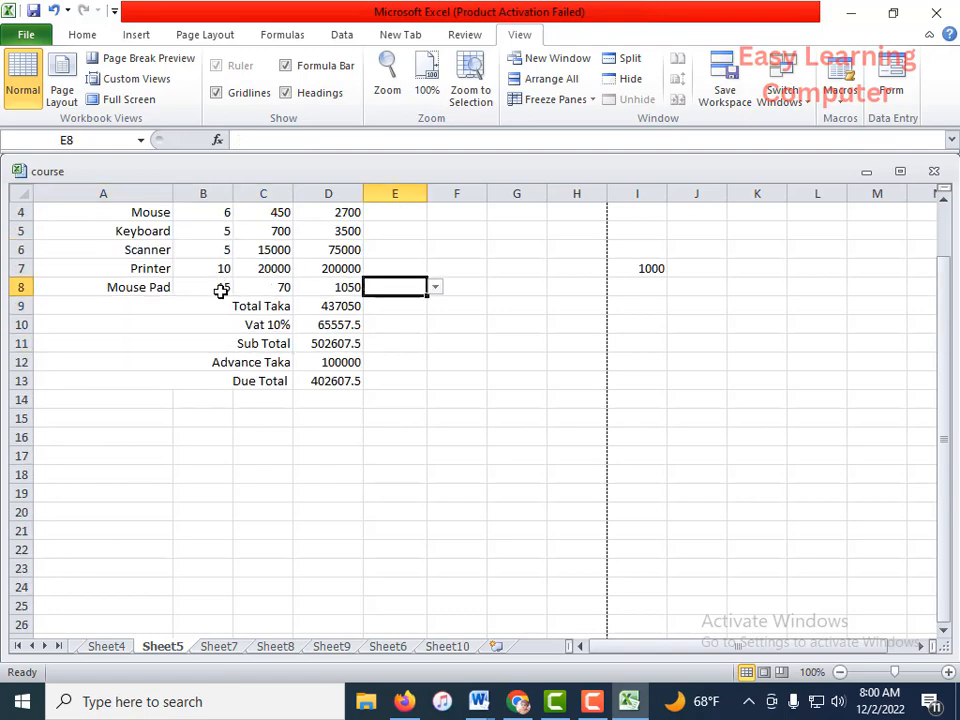
click(197, 360)
scroll(184, 287, up, 1)
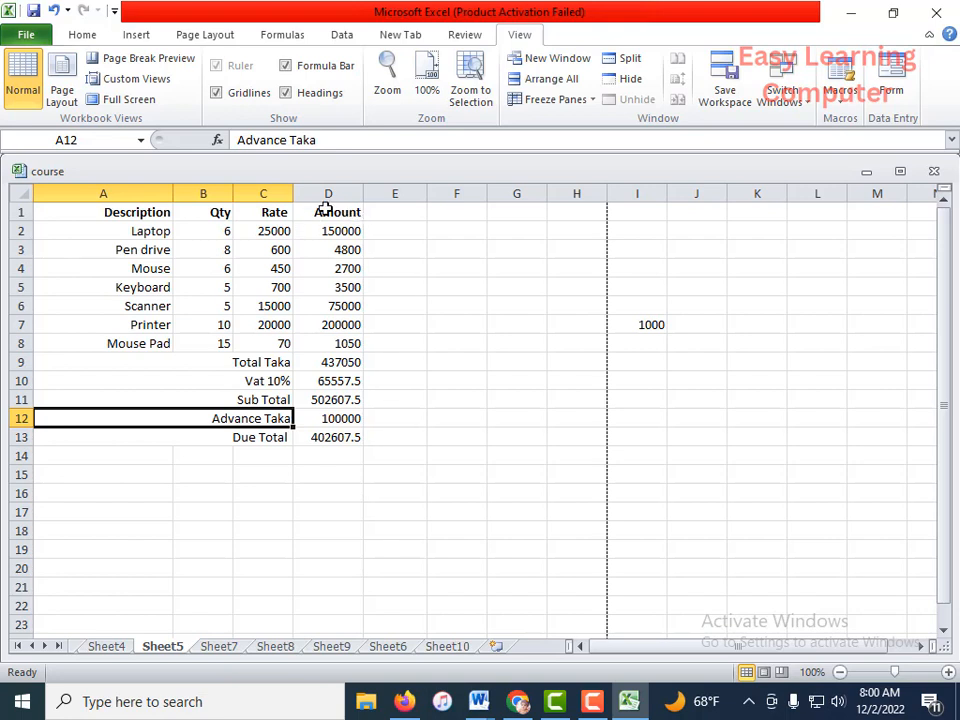
scroll(208, 263, down, 1)
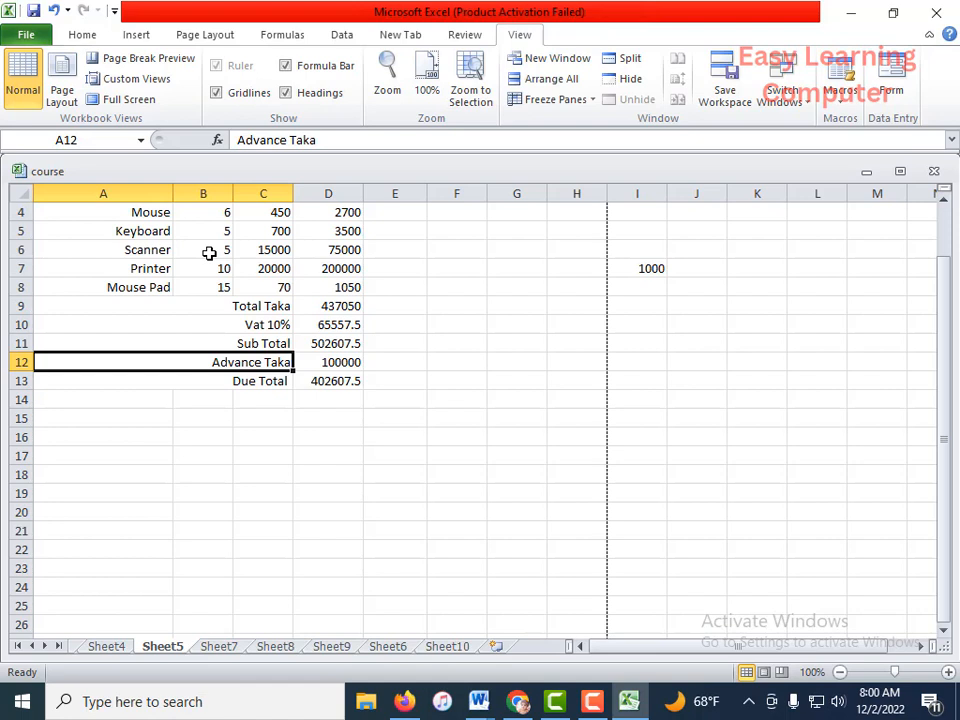
scroll(208, 253, up, 1)
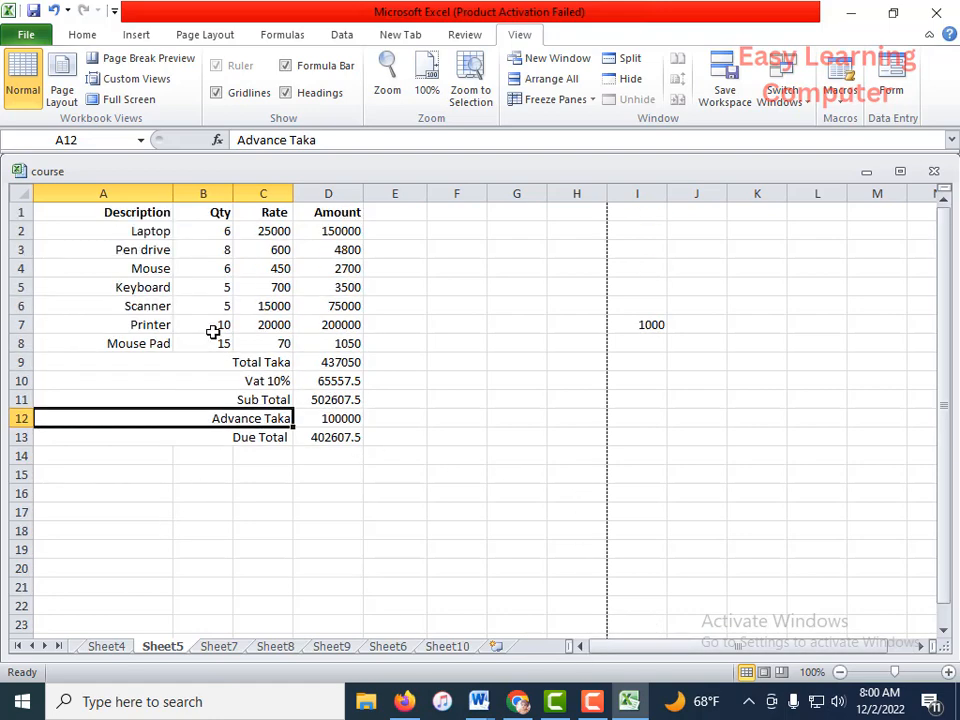
click(124, 229)
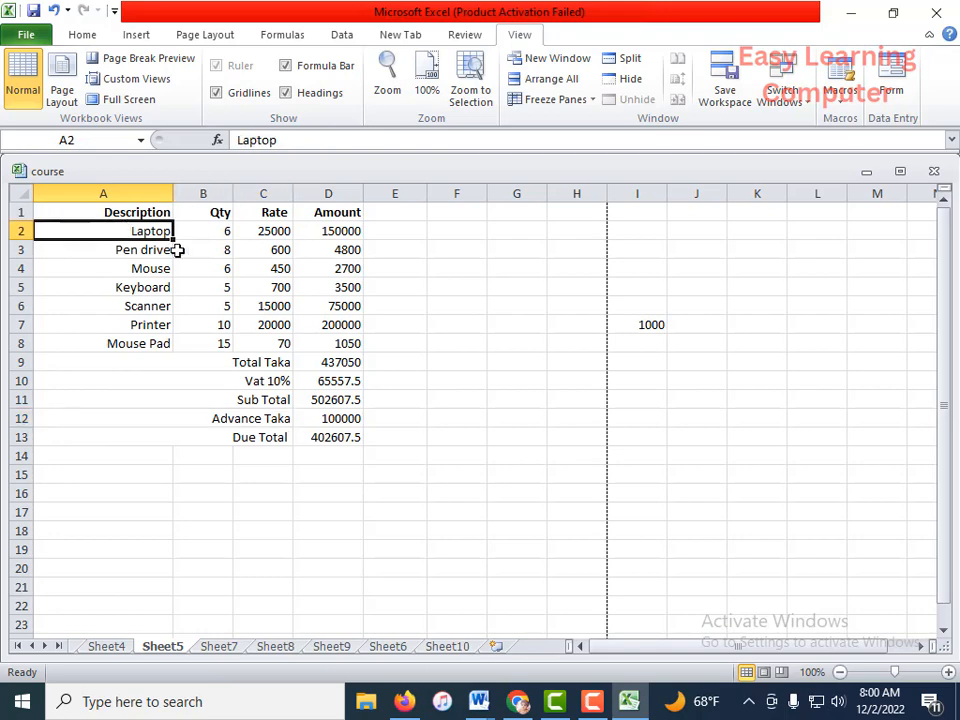
- Freeze the top row of Sheet5 so the price table's headers stay in place
click(573, 100)
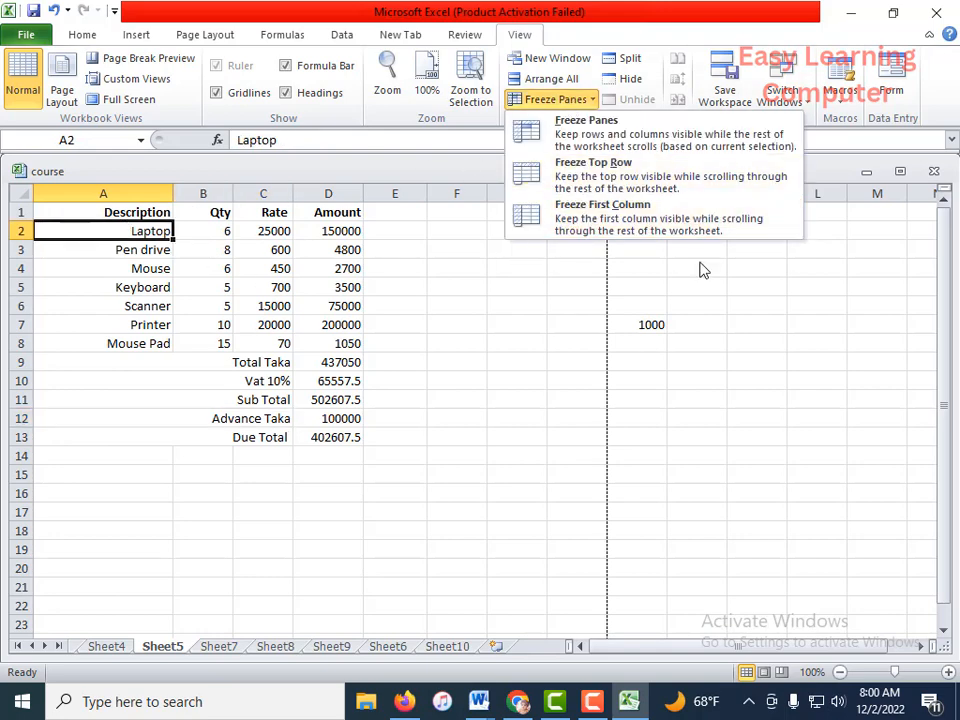
click(620, 180)
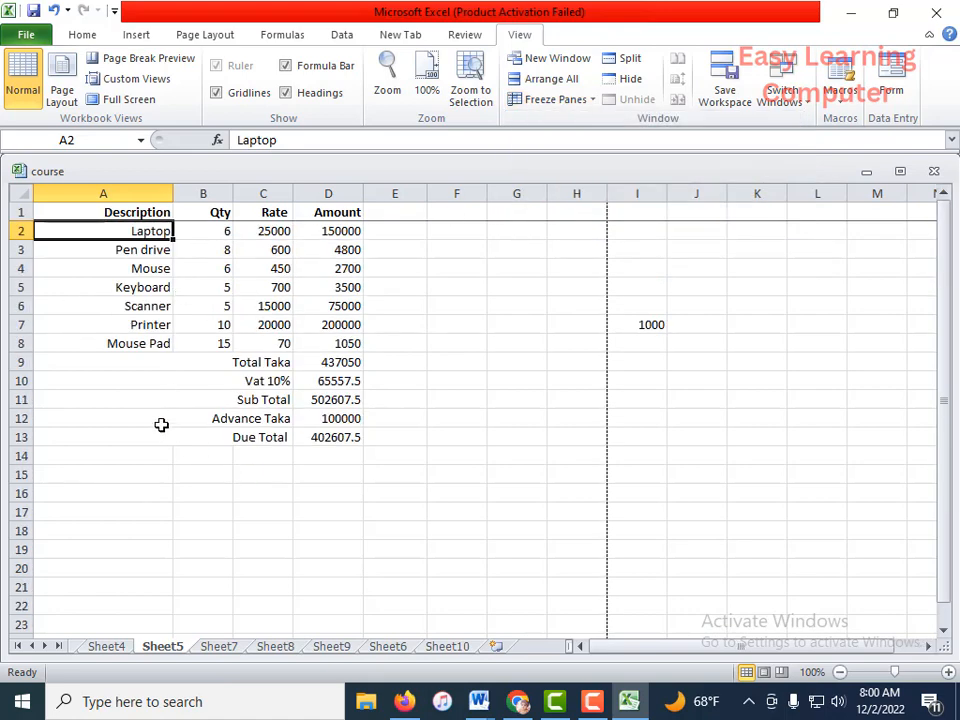
drag(161, 424, 2, 457)
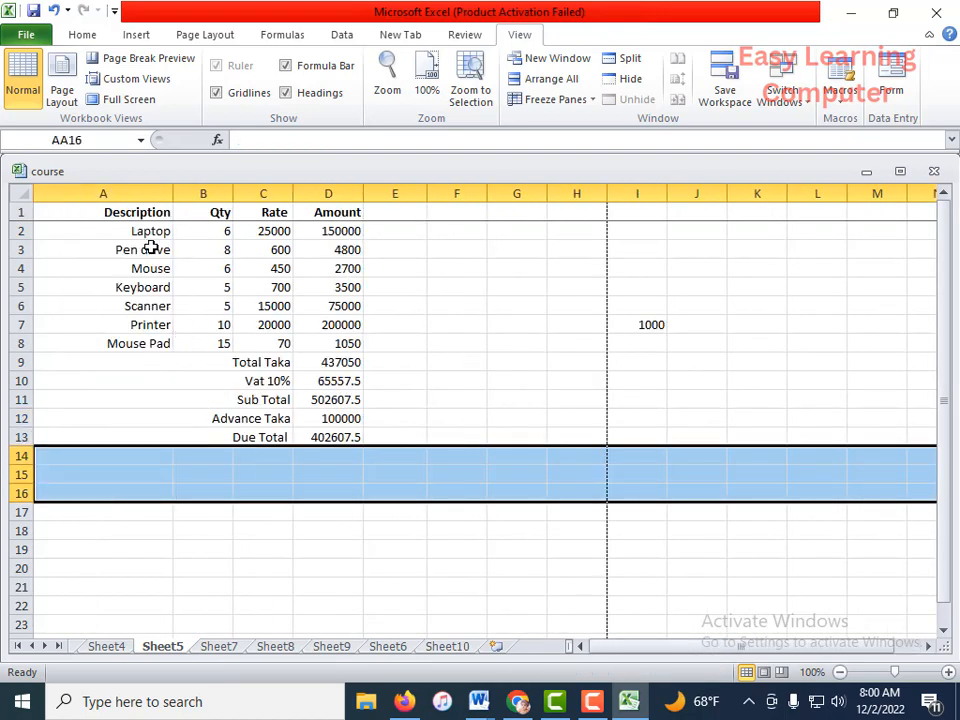
click(215, 268)
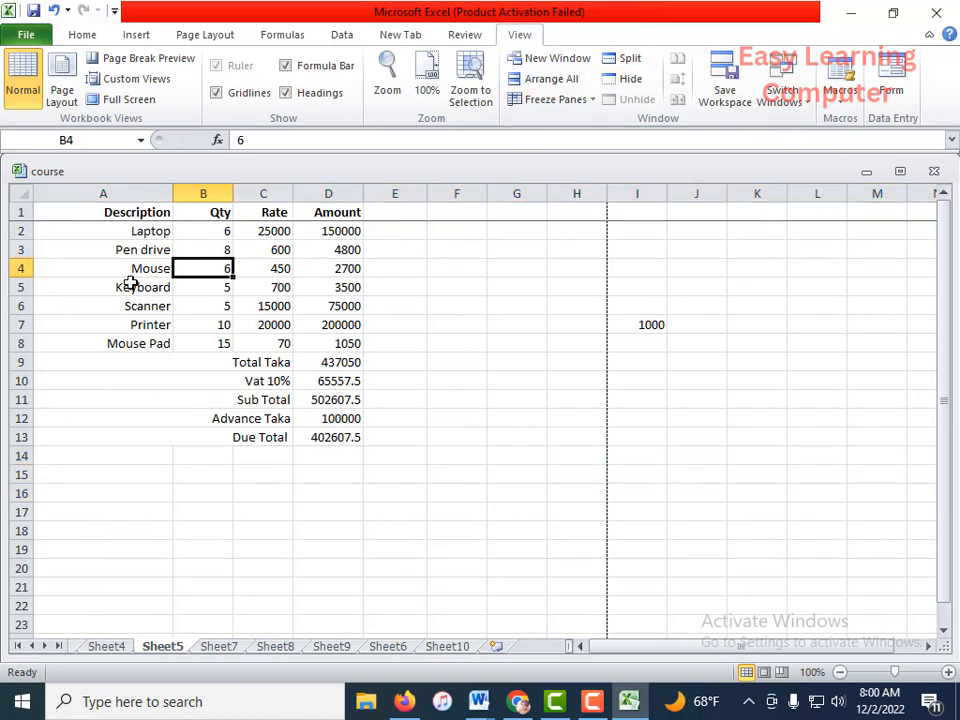
- Freeze the first column of Sheet5 instead of the top row
click(560, 101)
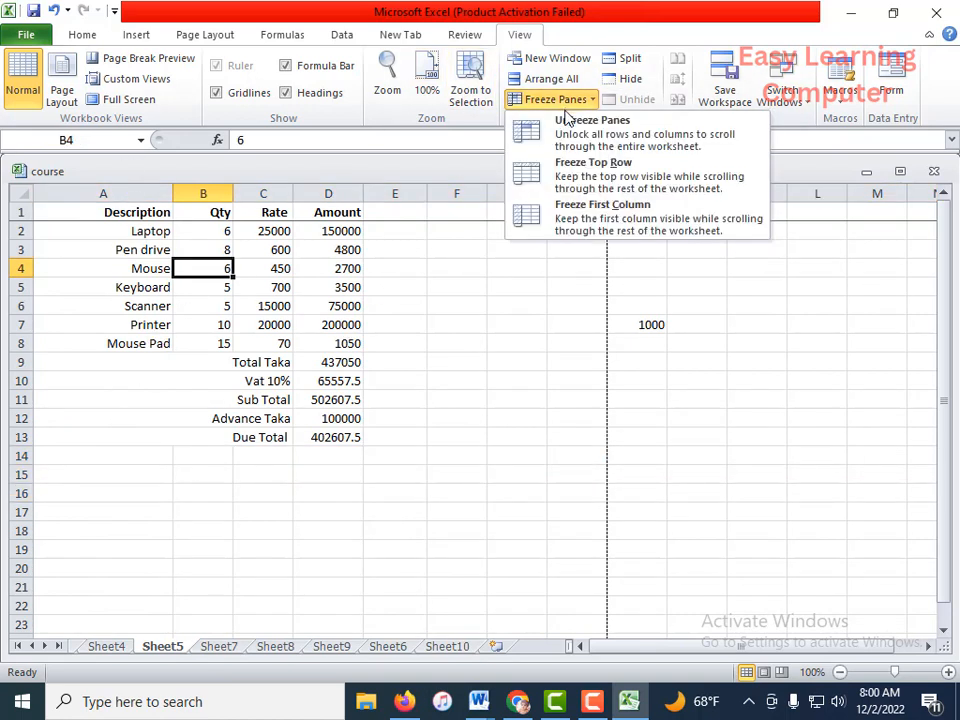
click(604, 216)
drag(506, 510, 759, 410)
drag(565, 566, 10, 508)
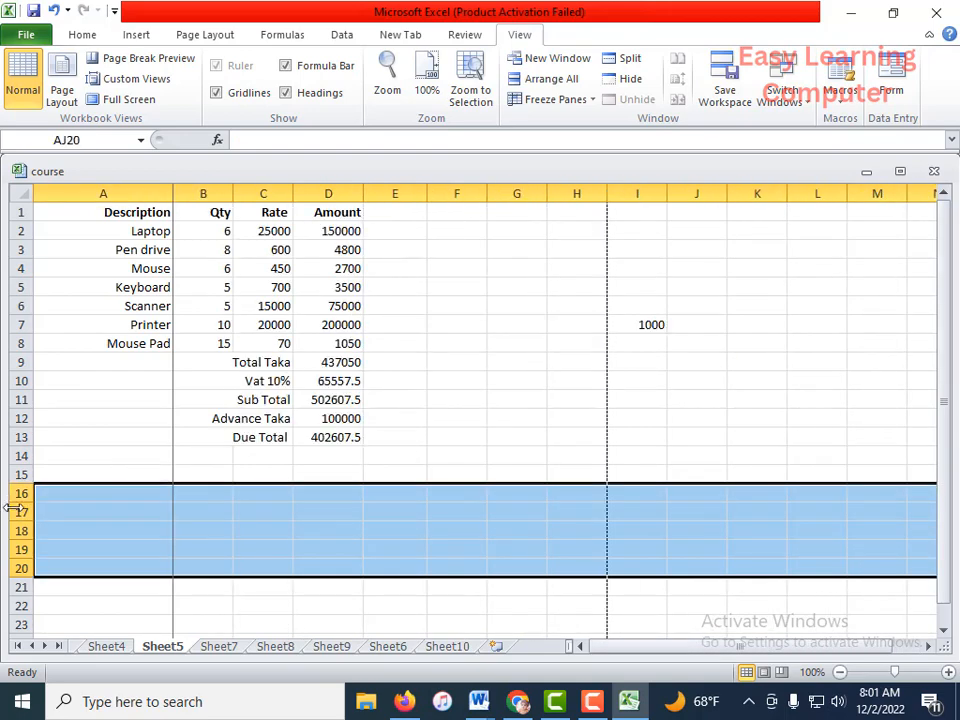
click(230, 460)
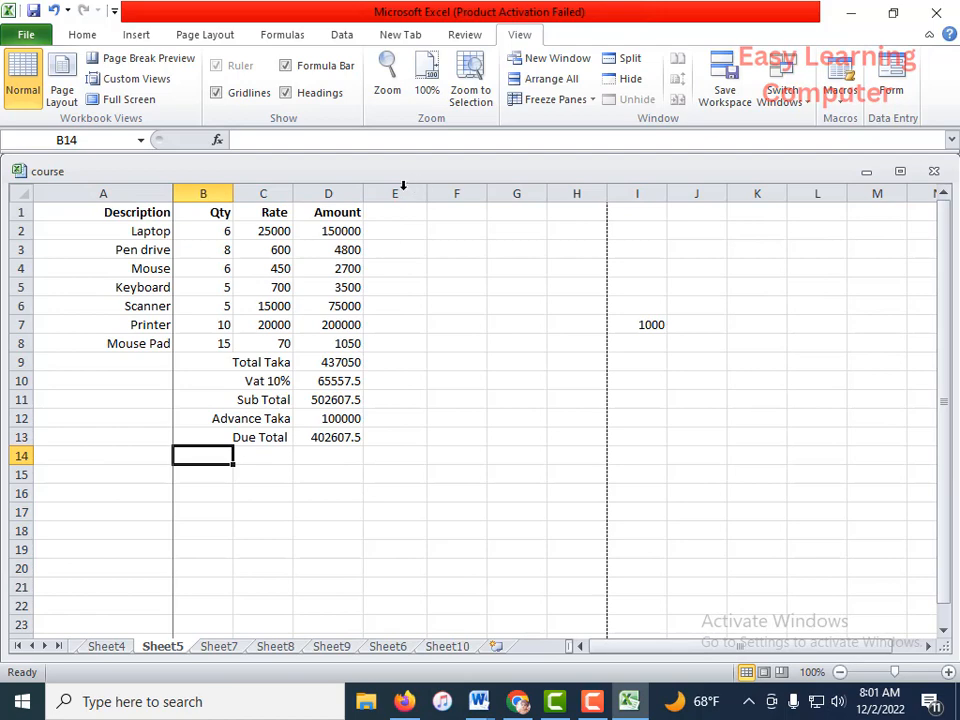
- Unfreeze the first column of Sheet5
click(545, 100)
click(562, 124)
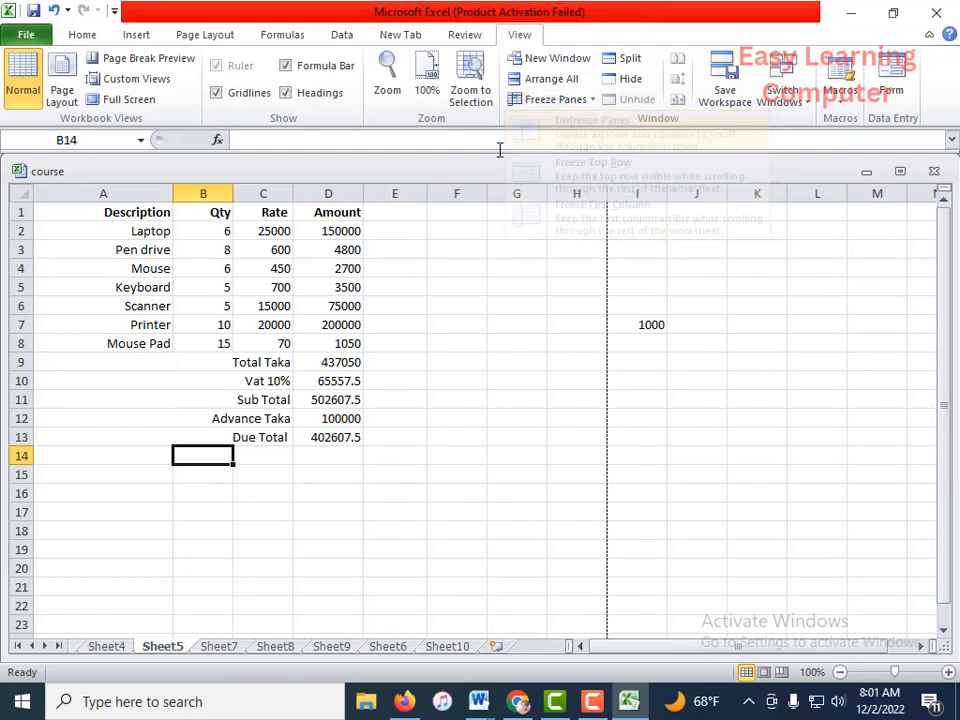
click(273, 455)
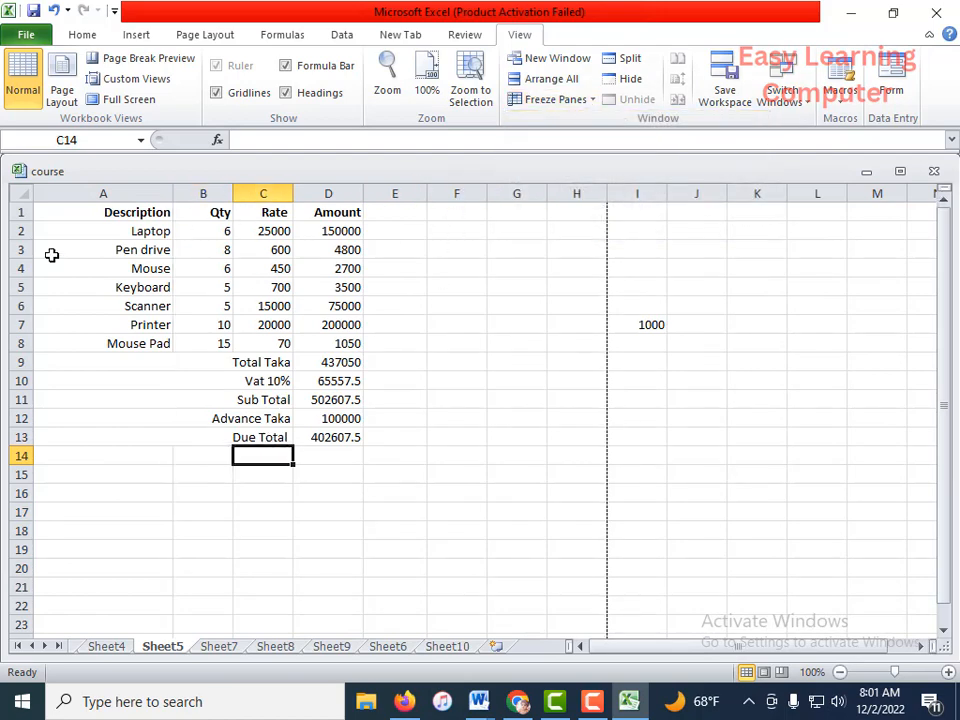
- Freeze panes at cell B14 and check how the rows below the price table move under the frozen area
click(216, 458)
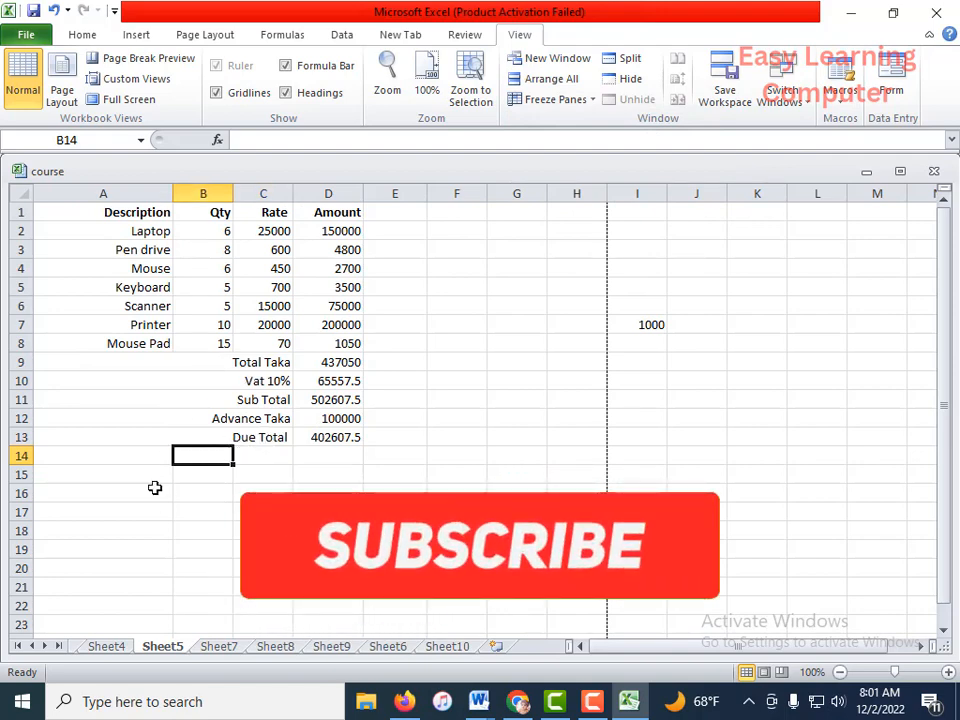
click(558, 100)
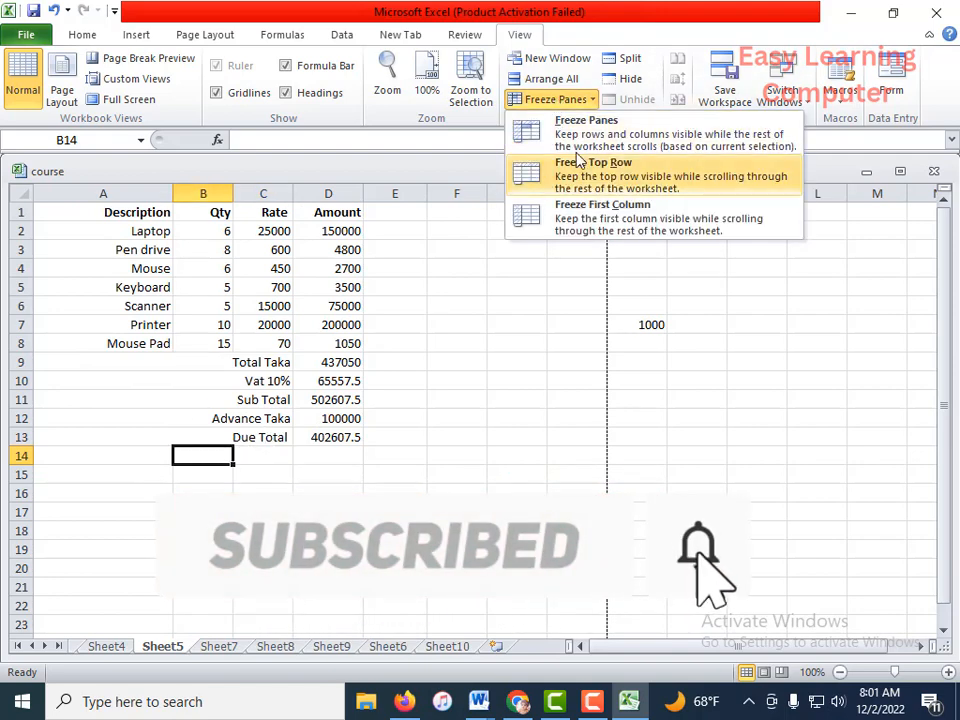
click(546, 129)
scroll(295, 428, down, 6)
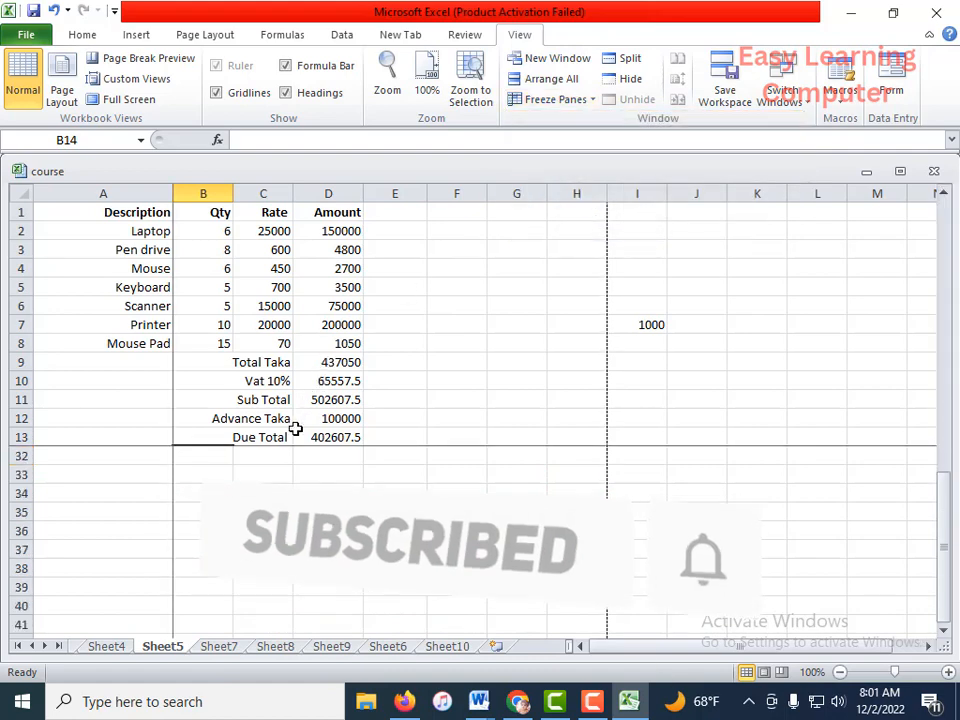
scroll(295, 440, up, 2)
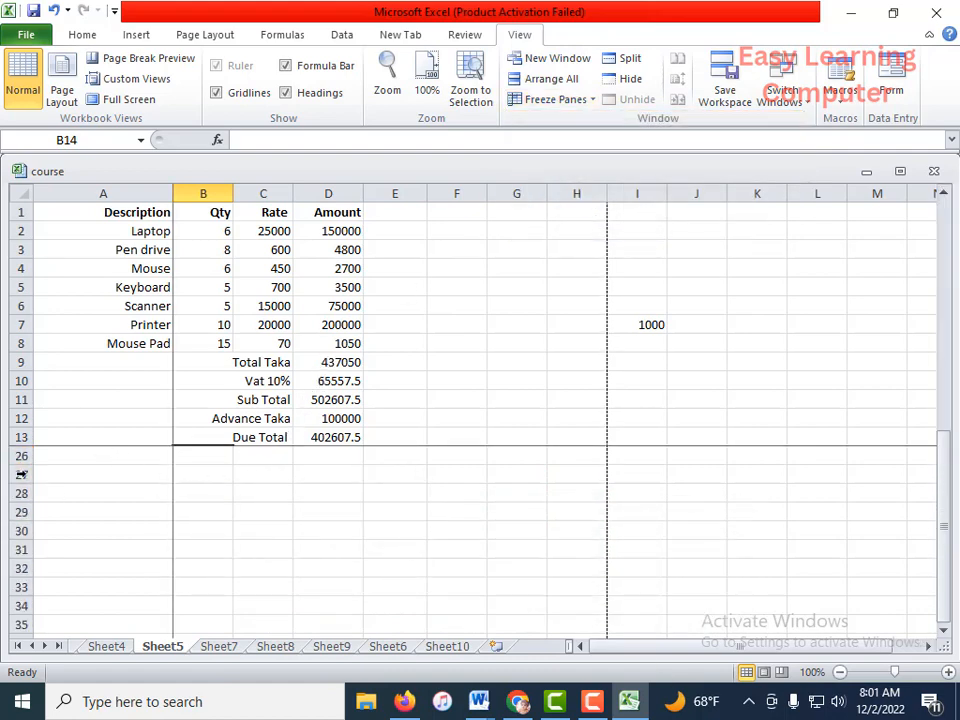
scroll(21, 474, up, 4)
scroll(26, 475, down, 6)
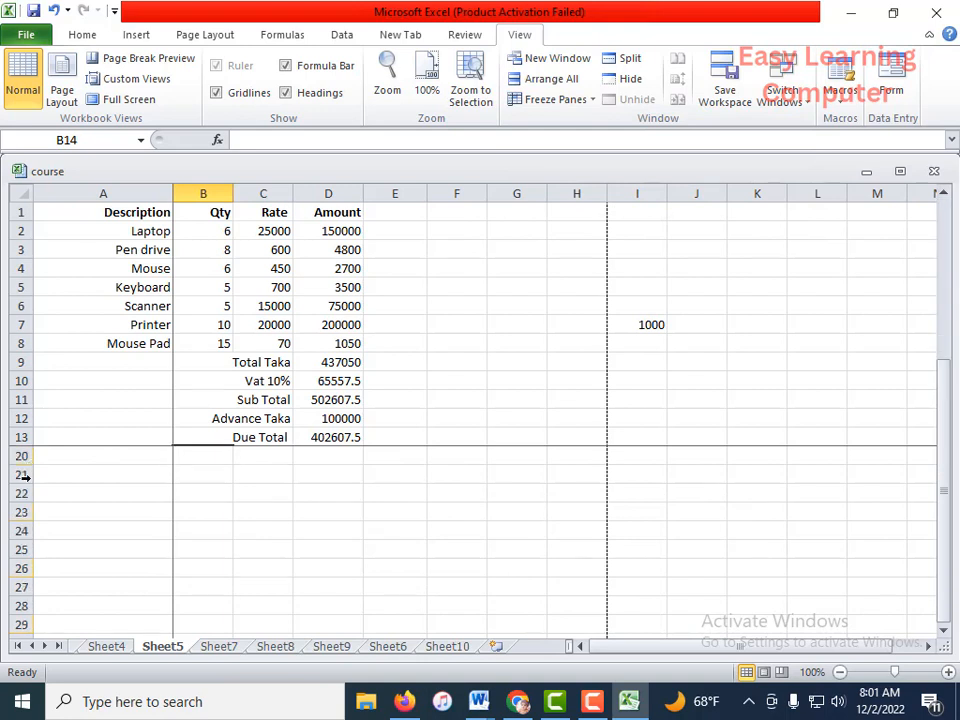
scroll(25, 473, up, 6)
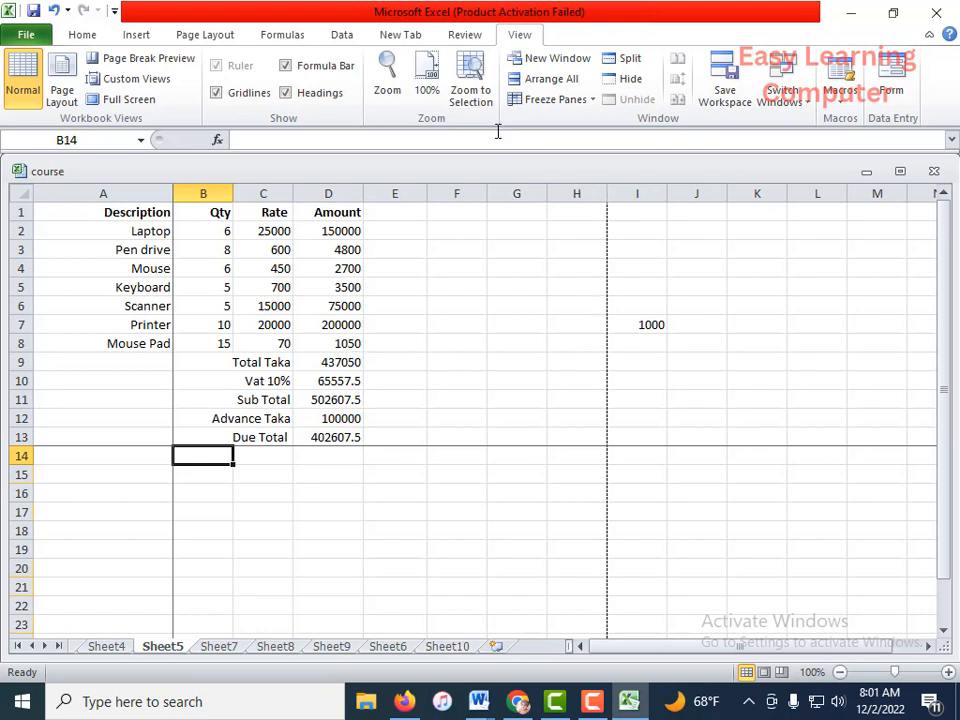
- Unfreeze the panes set at cell B14 and check that the whole sheet moves freely
click(300, 494)
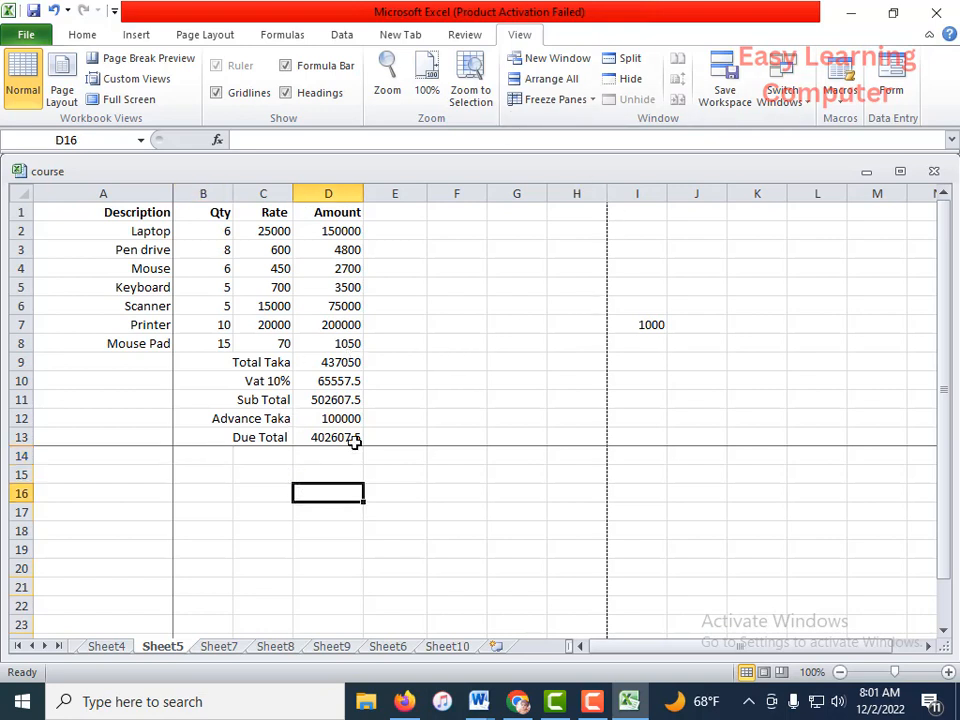
click(560, 100)
click(595, 135)
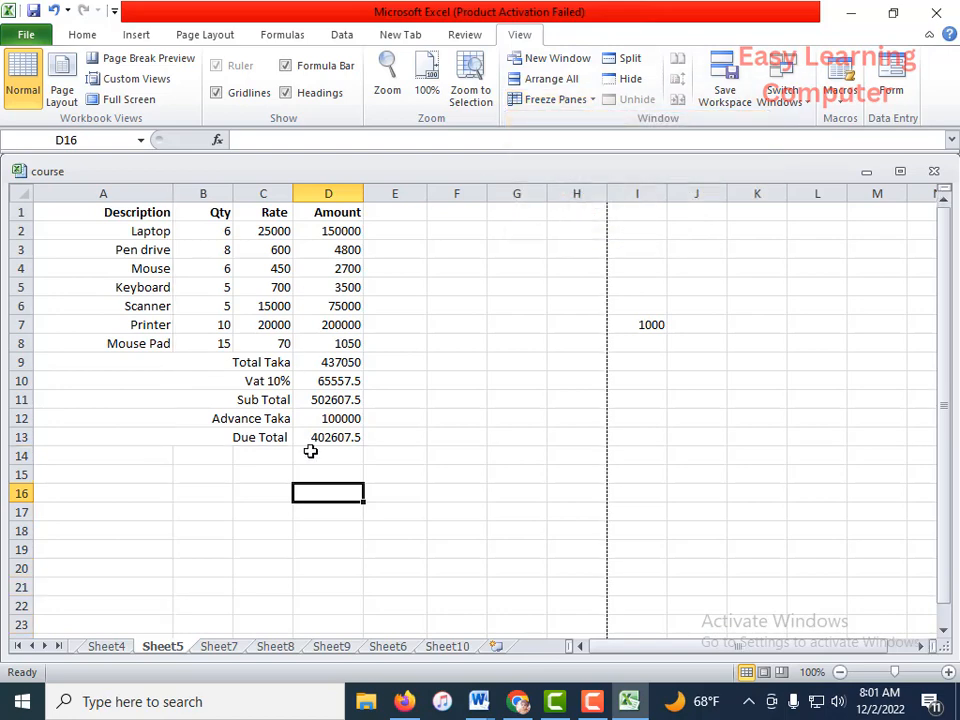
scroll(313, 452, down, 2)
scroll(313, 450, up, 2)
scroll(313, 448, down, 1)
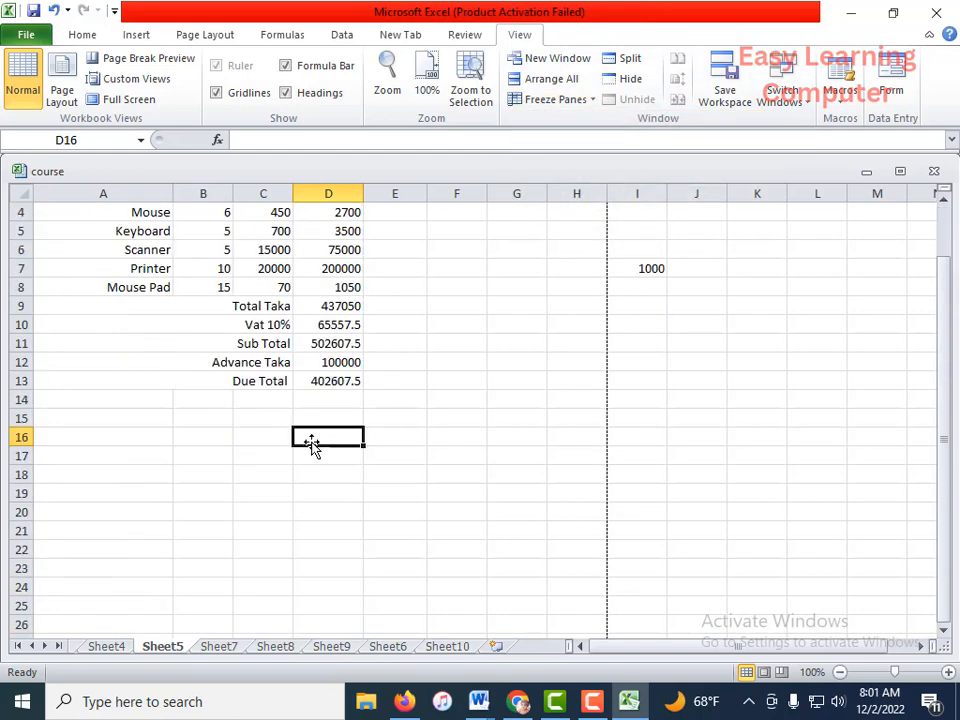
scroll(315, 437, up, 1)
click(467, 366)
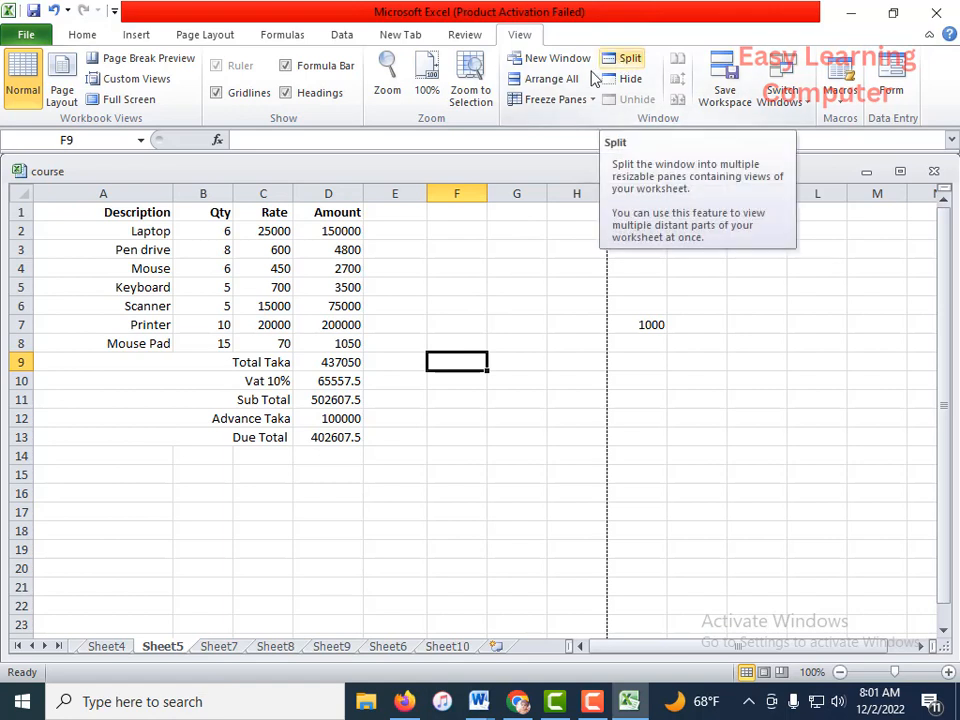
- Split the window at cell D15, view the price table in the lower panes, and remove the split
click(319, 482)
click(630, 58)
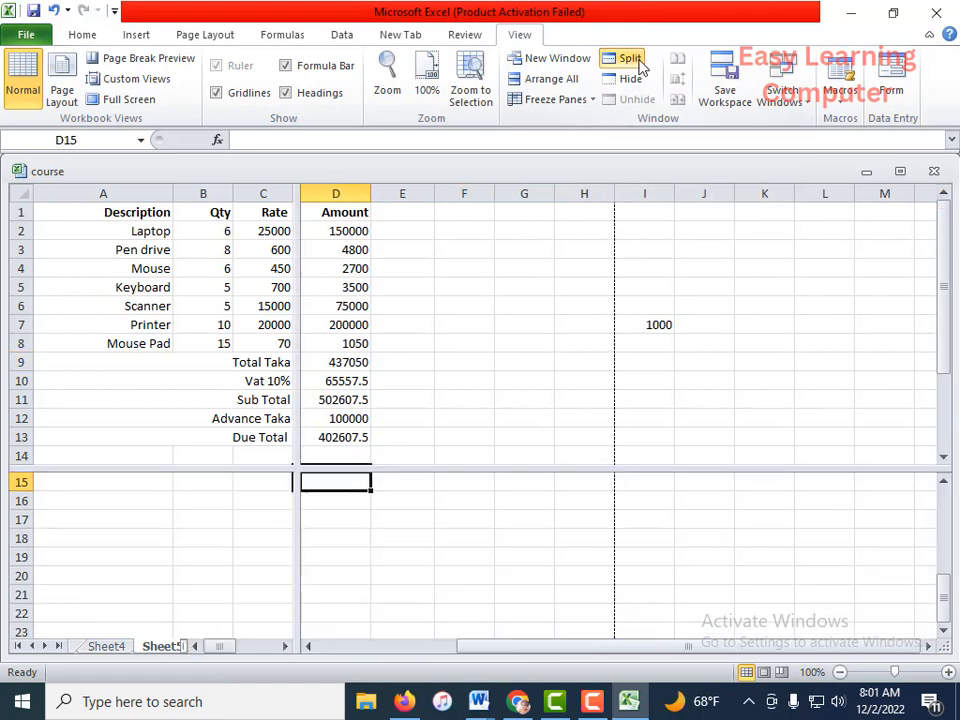
scroll(212, 542, up, 5)
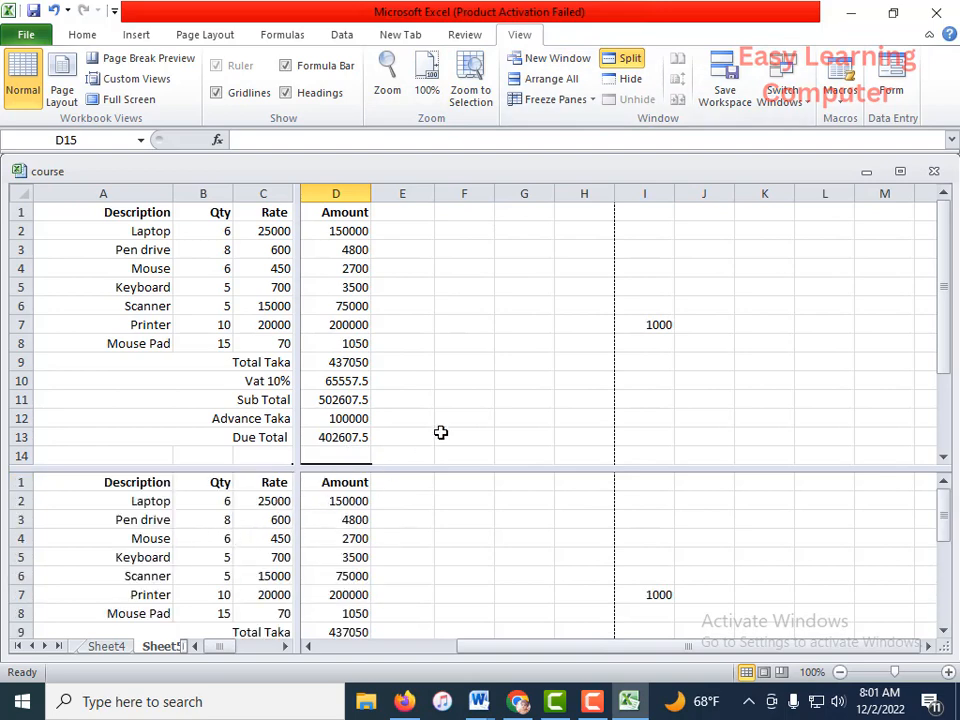
scroll(315, 487, down, 3)
scroll(315, 487, up, 3)
click(622, 58)
click(458, 472)
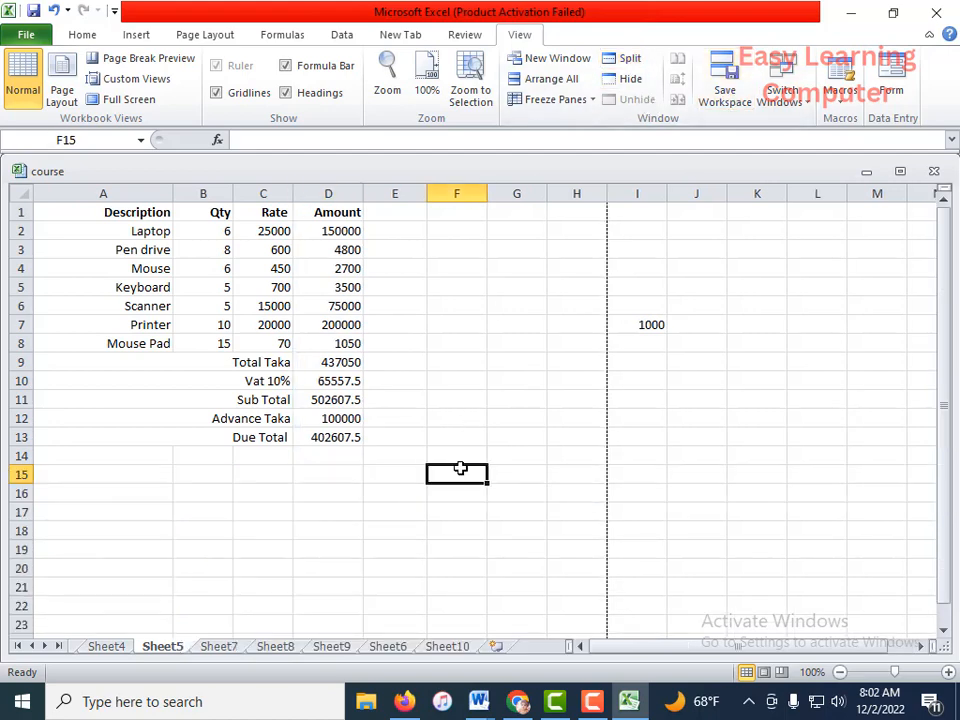
- Split the window at cell F15 and move the lower panes down to the empty rows below the table
click(622, 58)
scroll(410, 484, down, 2)
scroll(279, 529, up, 6)
scroll(199, 551, down, 3)
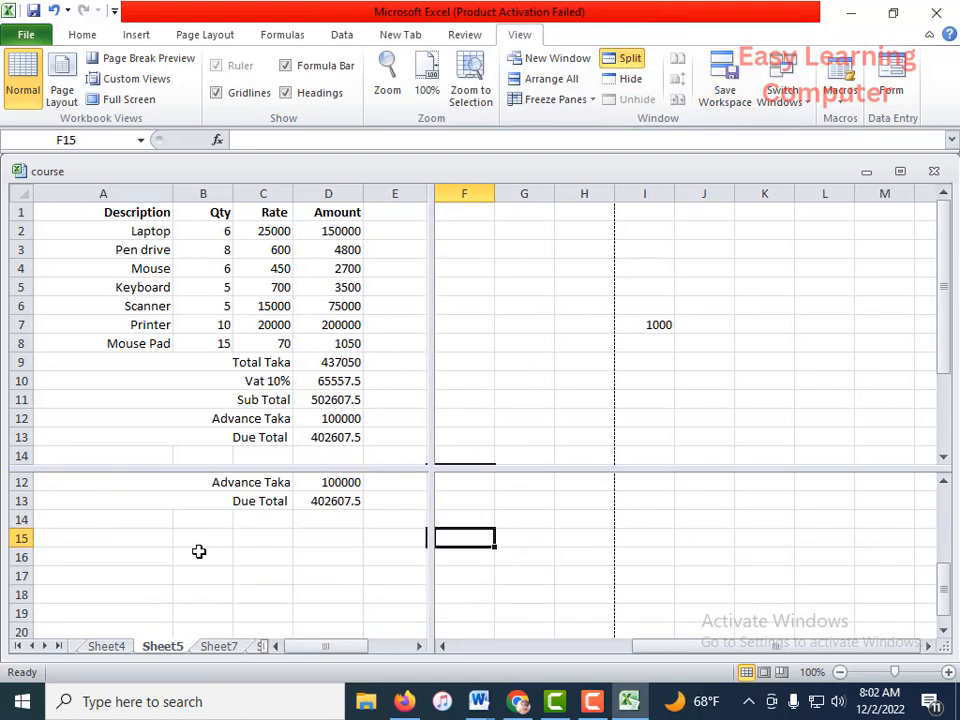
scroll(150, 449, down, 11)
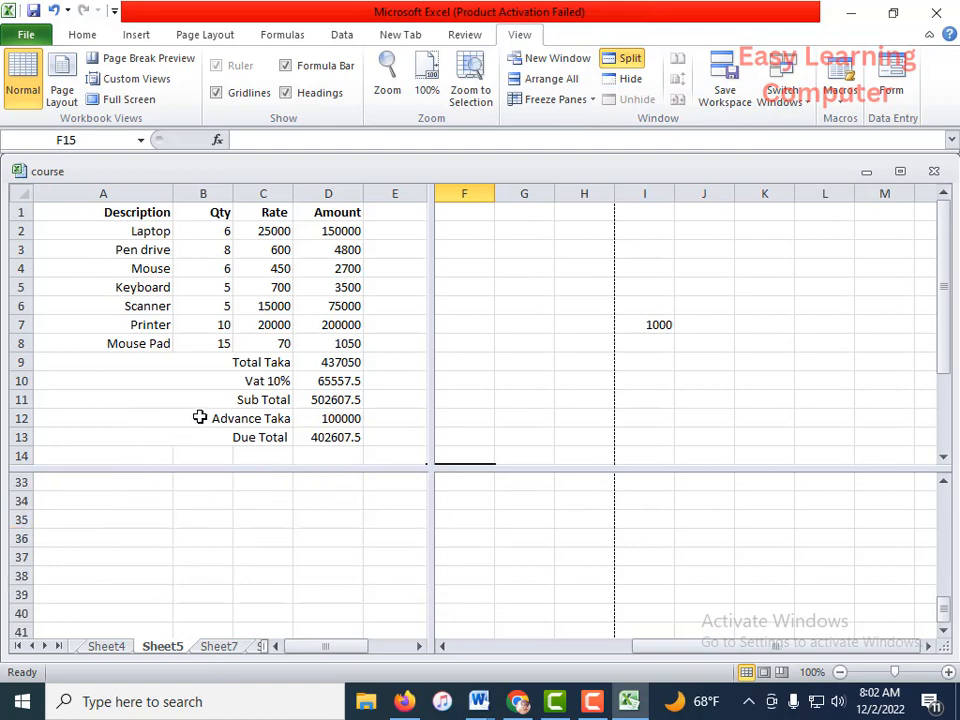
- Enter 12122 in cell B17 through the upper pane of the split window
click(194, 397)
scroll(194, 397, down, 2)
click(191, 392)
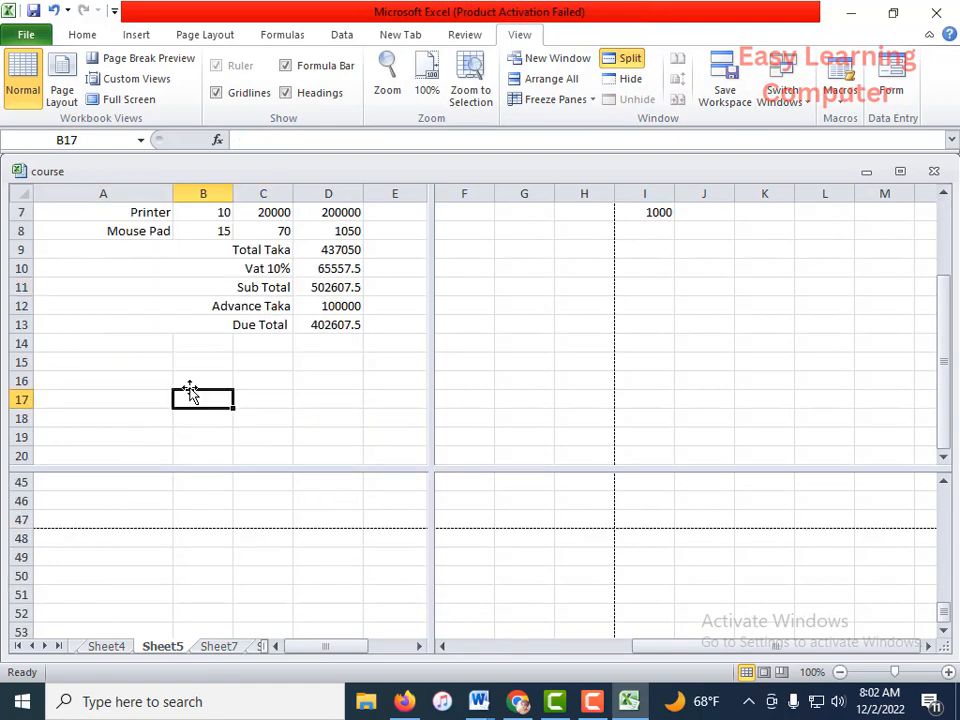
text(12122)
click(253, 529)
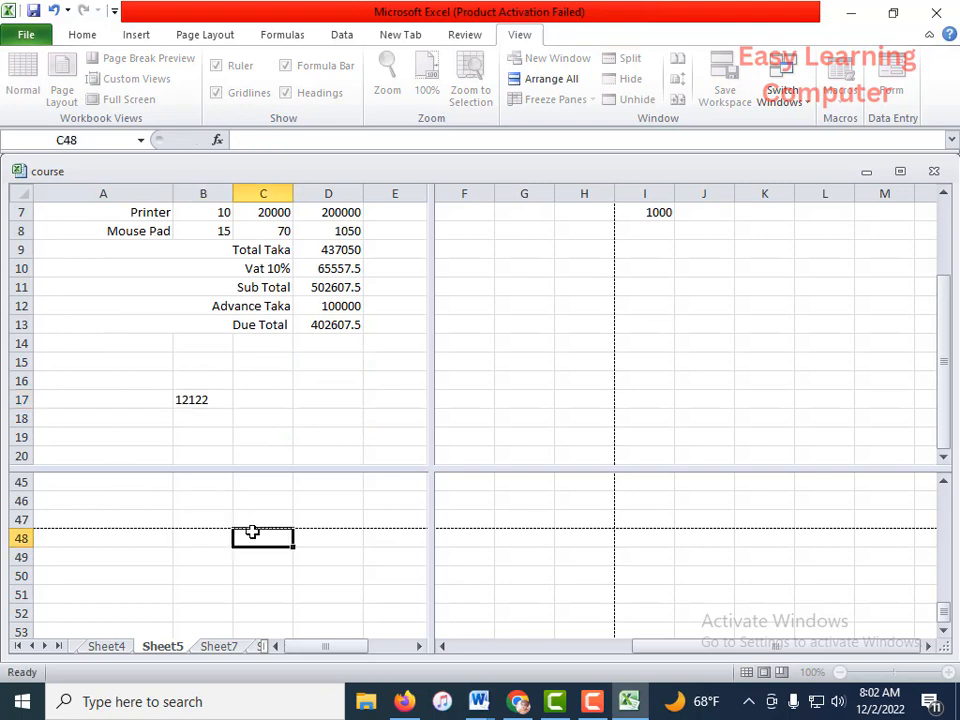
- Bring the B17 entry into view in the lower panes and remove the window split
scroll(253, 531, up, 6)
scroll(253, 534, up, 6)
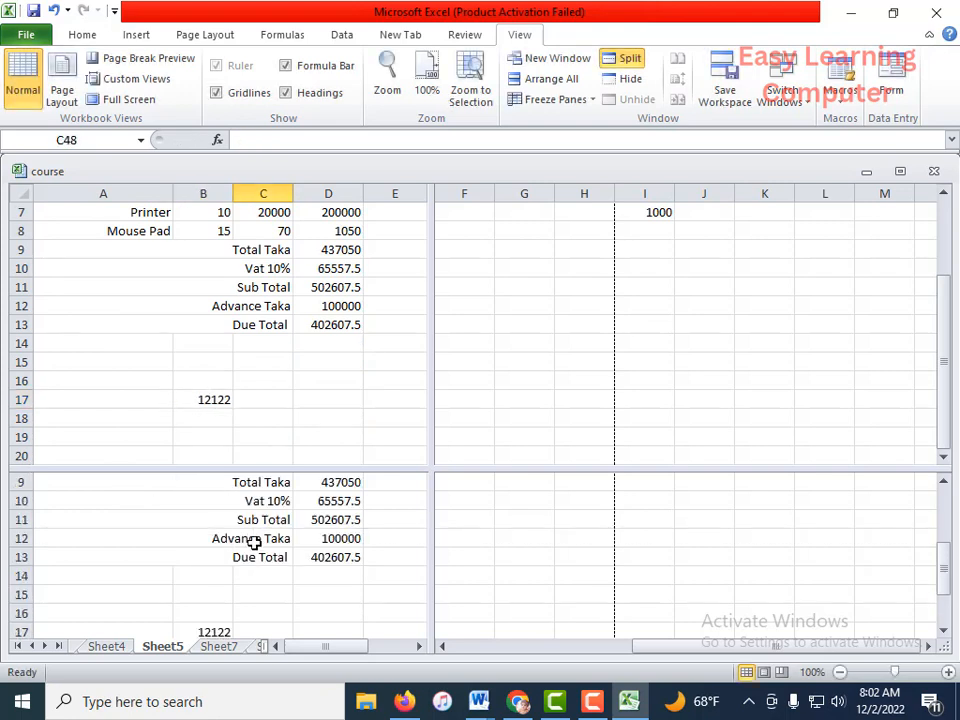
scroll(253, 542, down, 1)
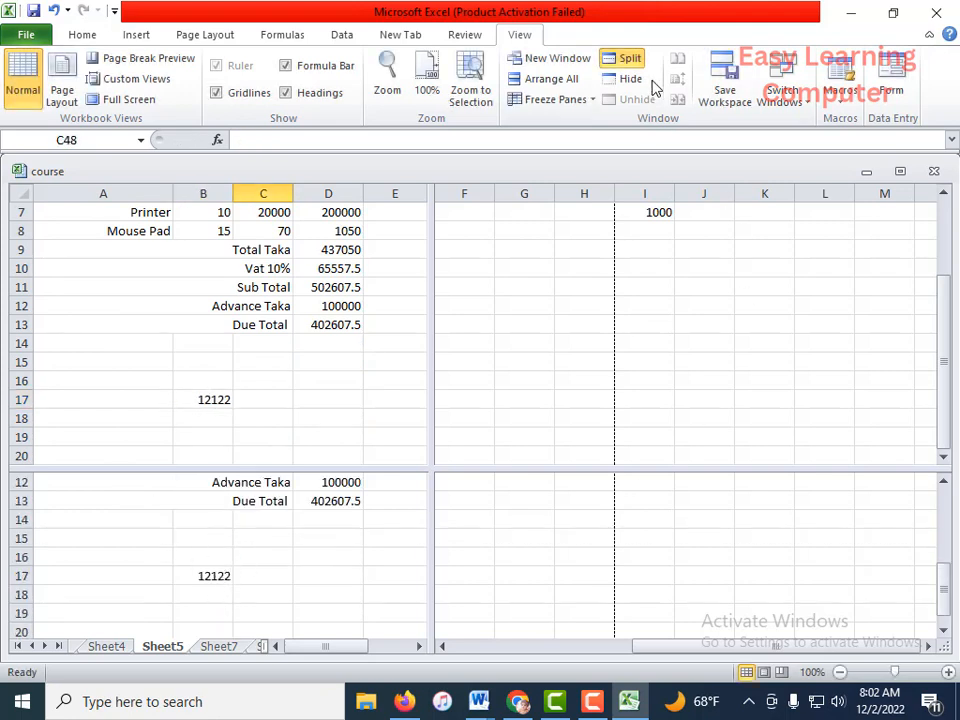
click(630, 59)
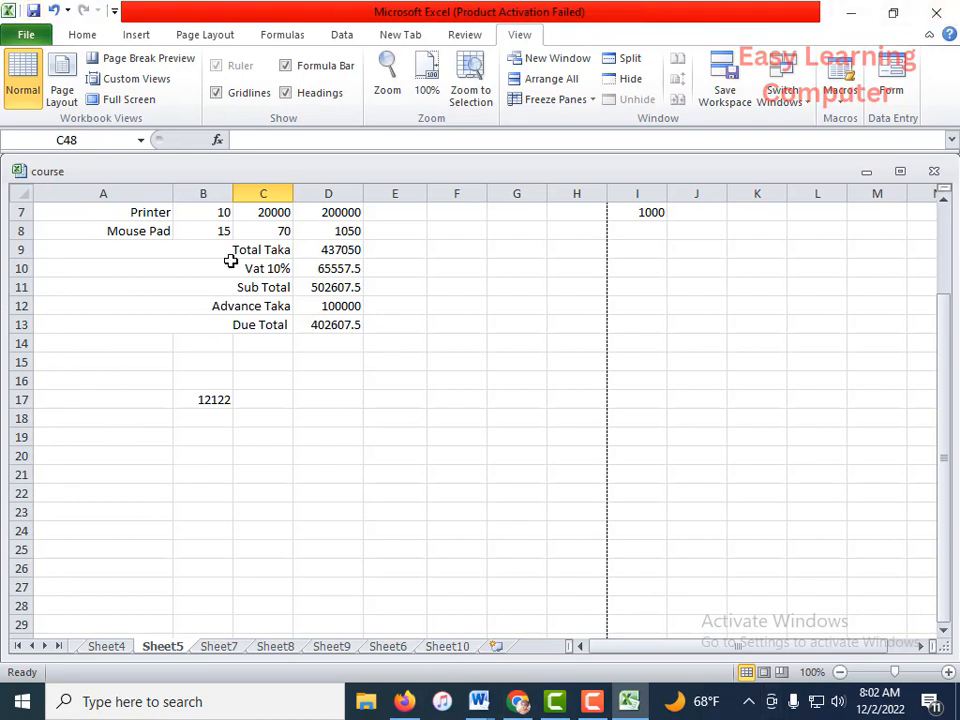
- Hide the course workbook window and unhide it again
click(622, 79)
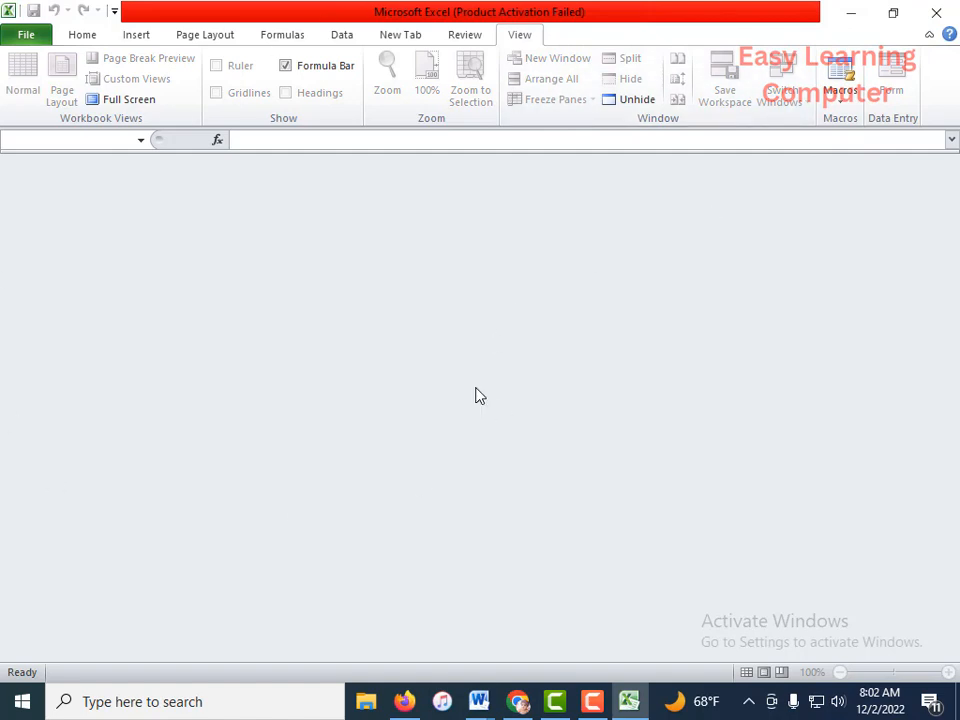
click(72, 36)
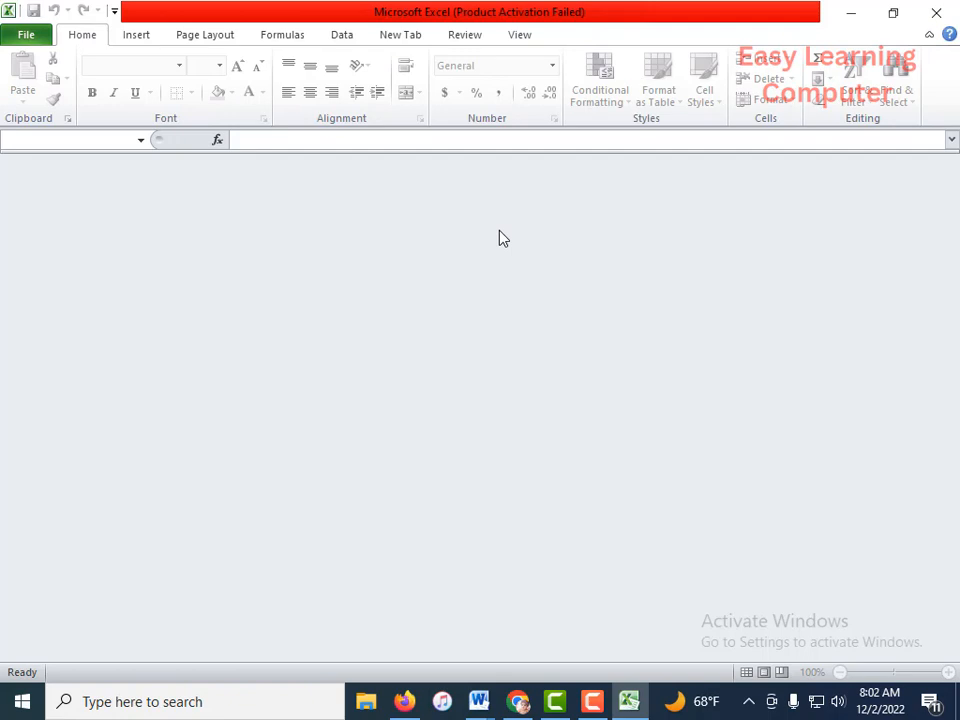
click(517, 35)
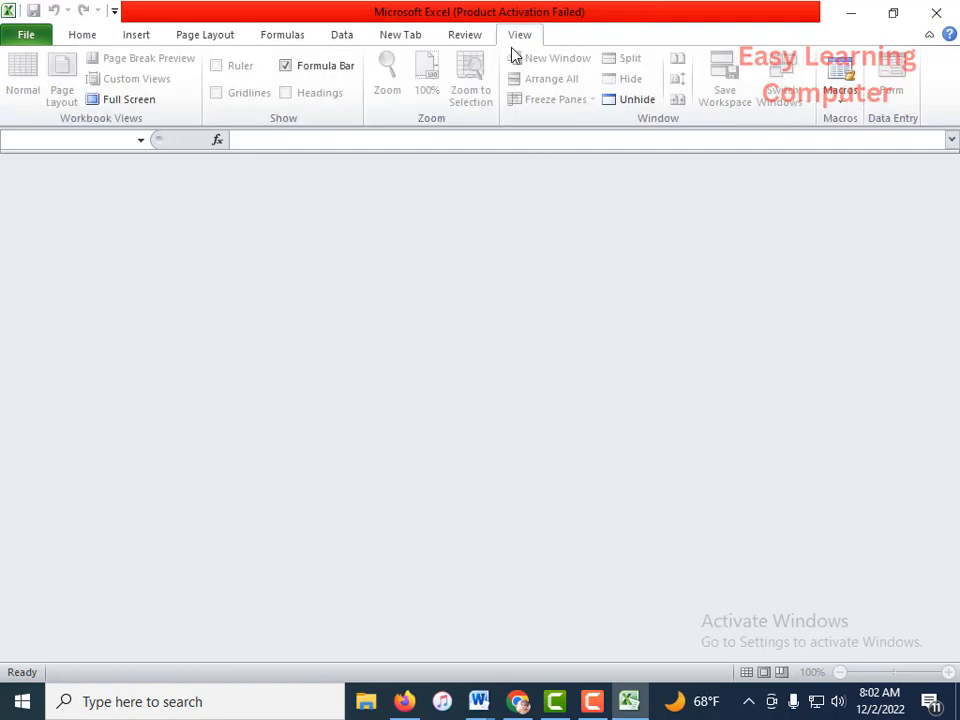
click(638, 101)
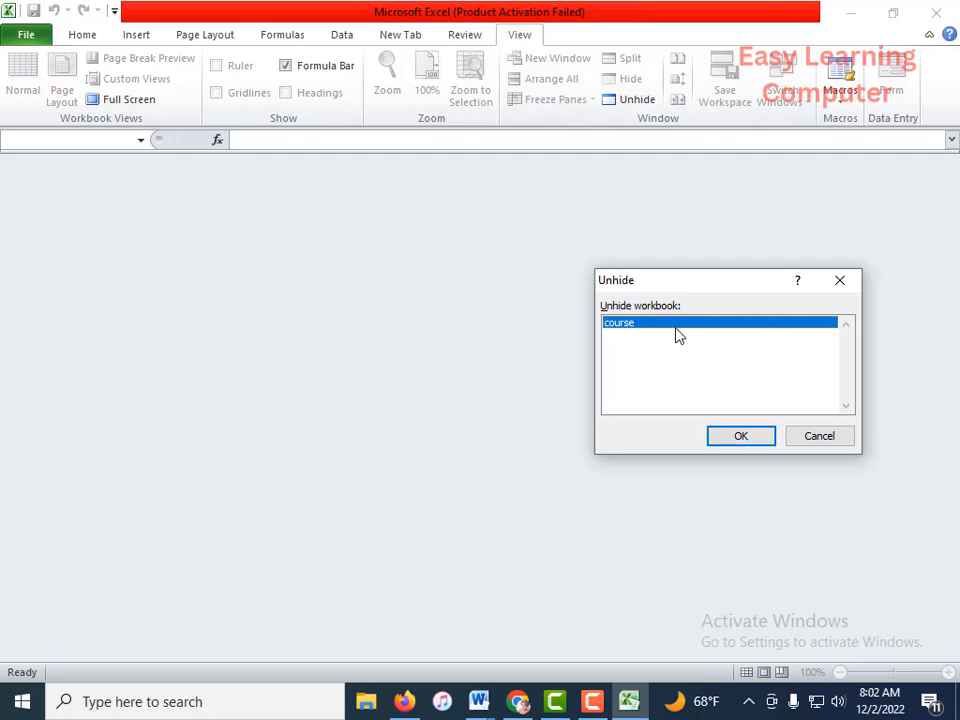
click(760, 441)
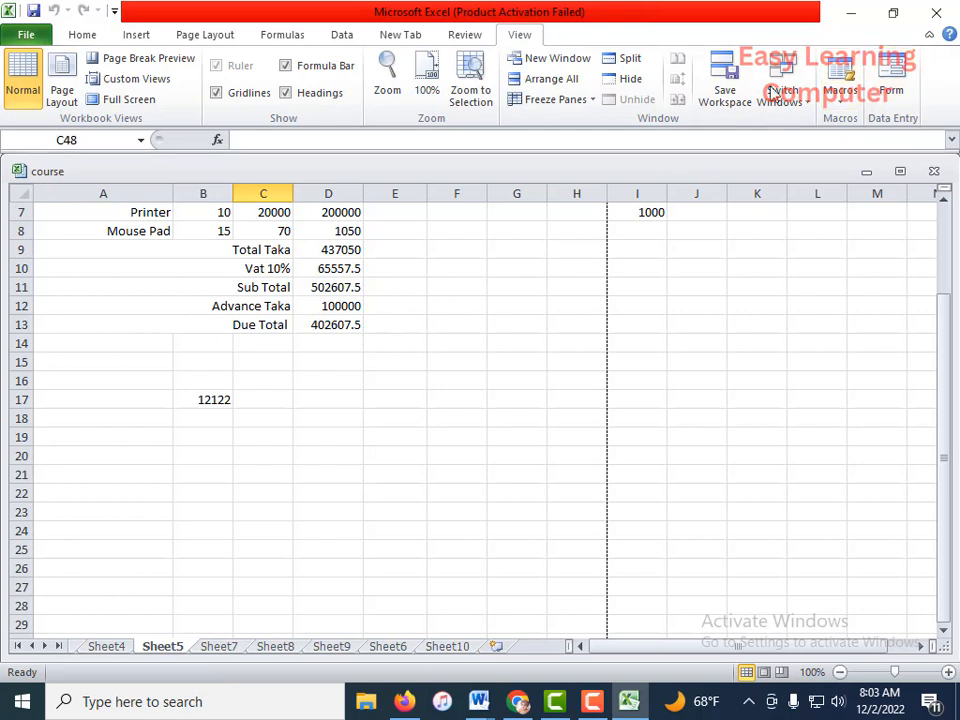
click(325, 341)
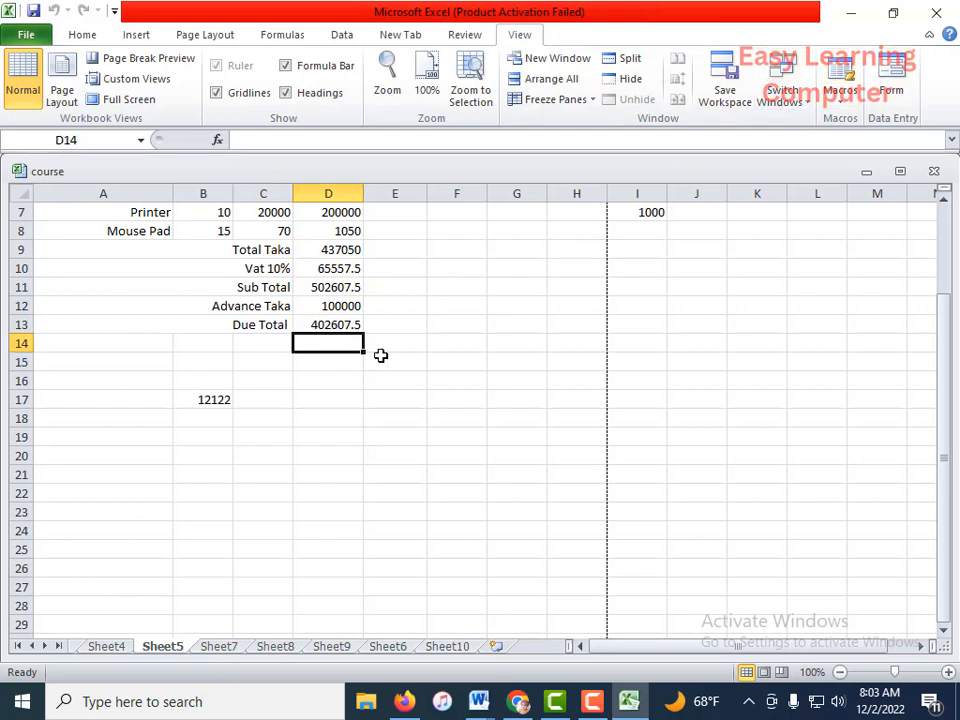
click(385, 358)
scroll(401, 358, up, 2)
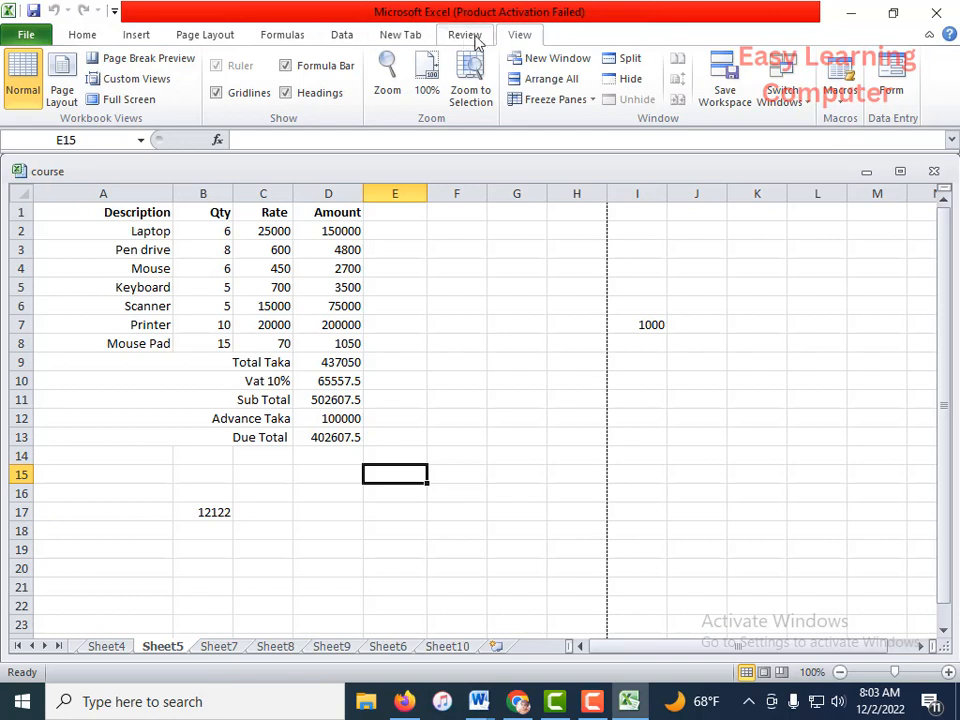
click(431, 342)
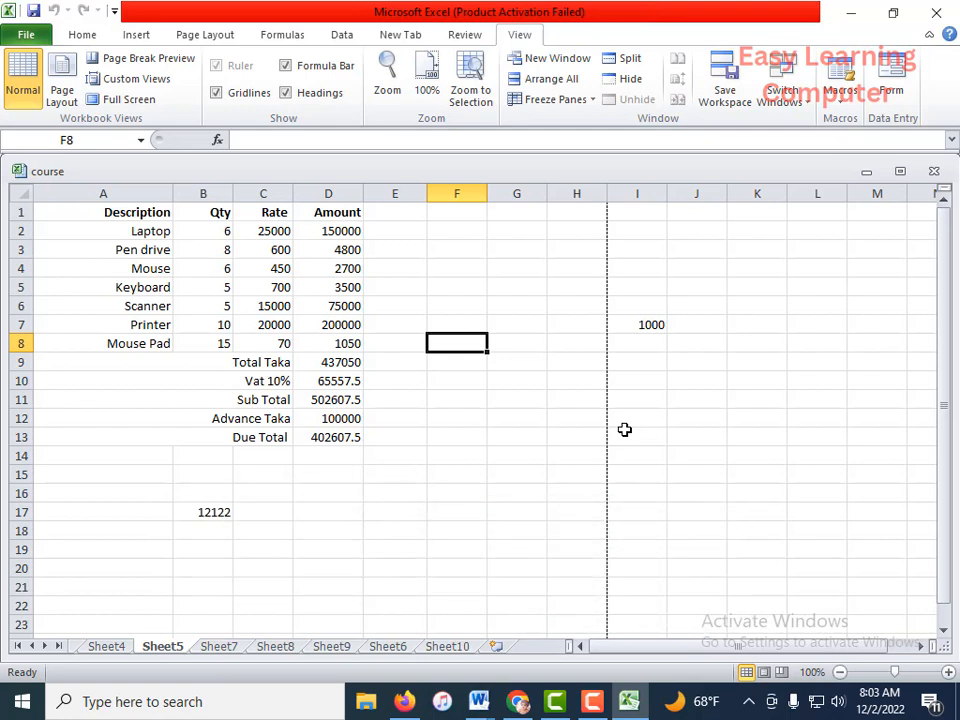
scroll(497, 377, down, 4)
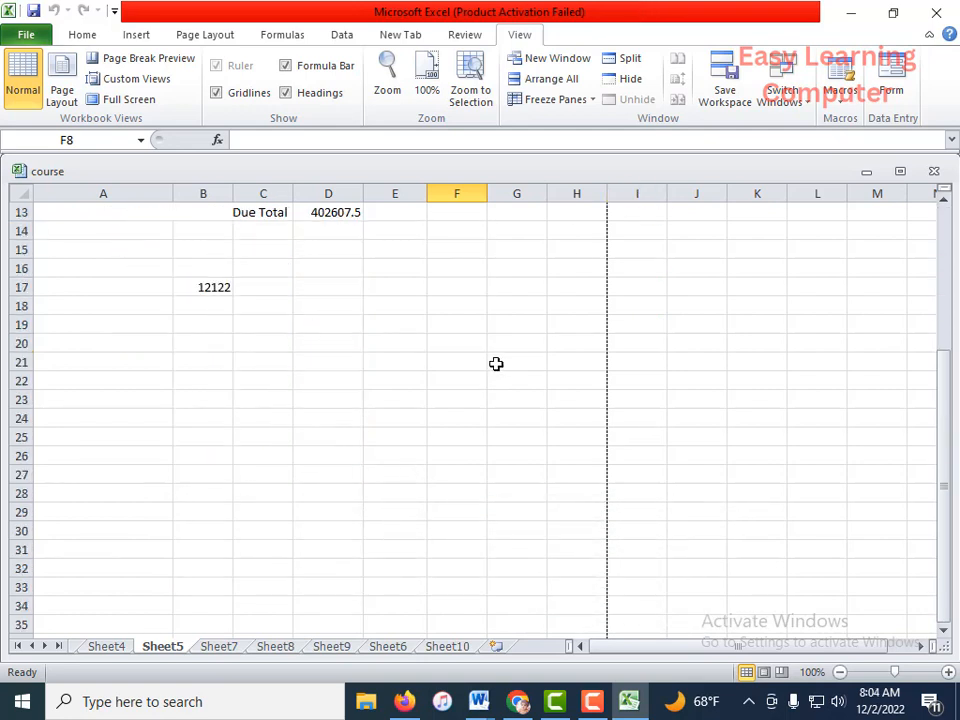